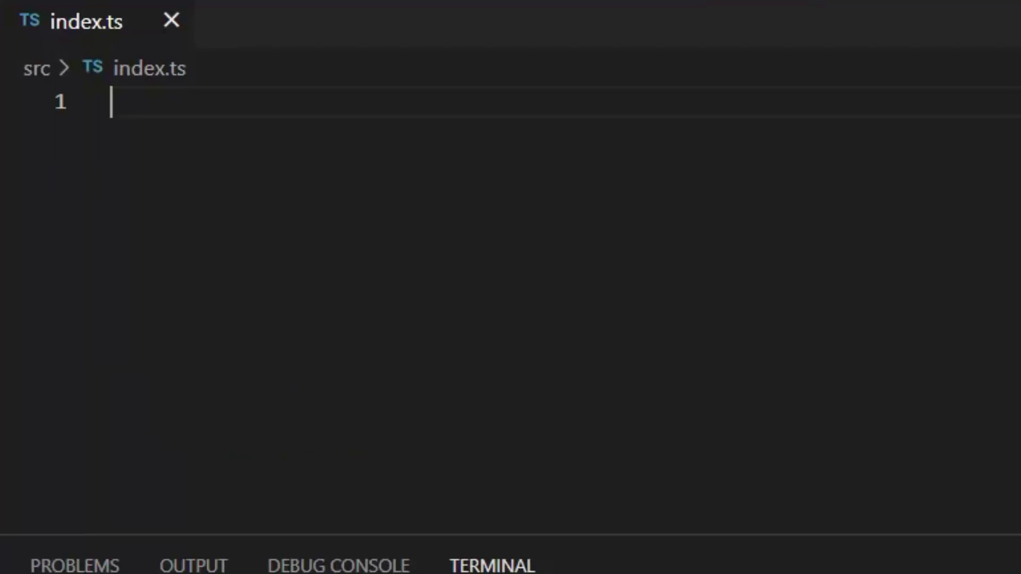
text(le)
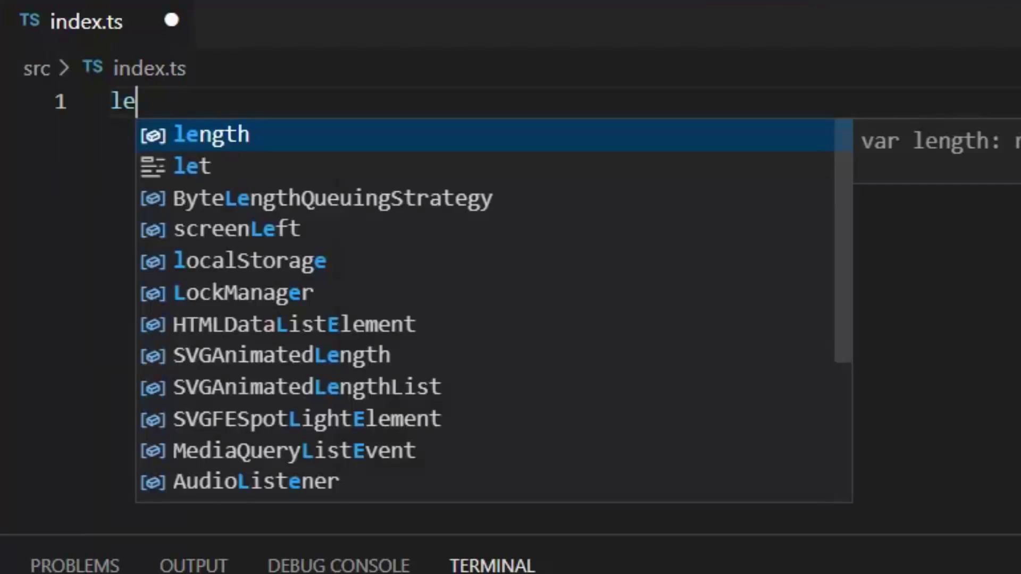
text(t )
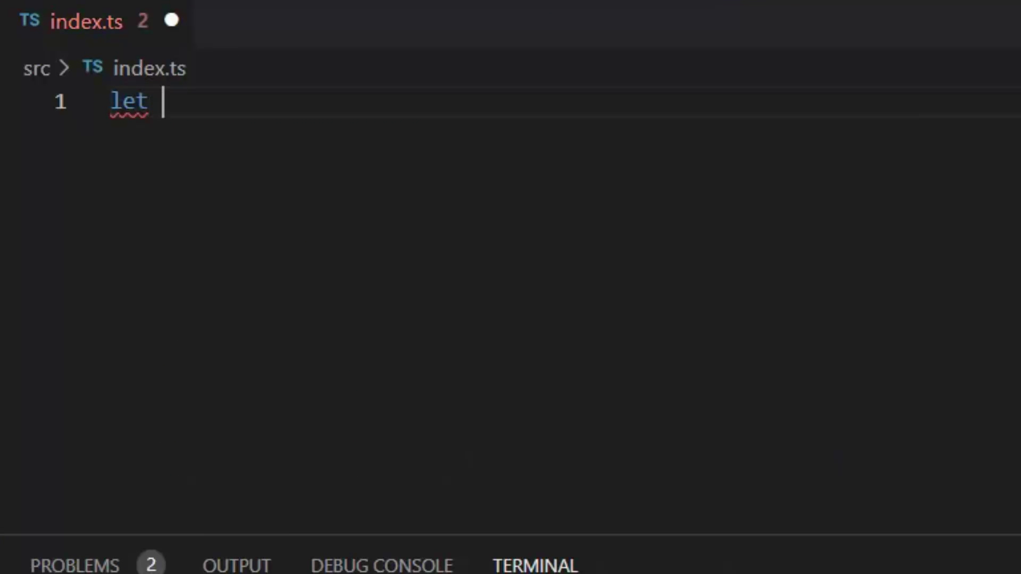
text(person)
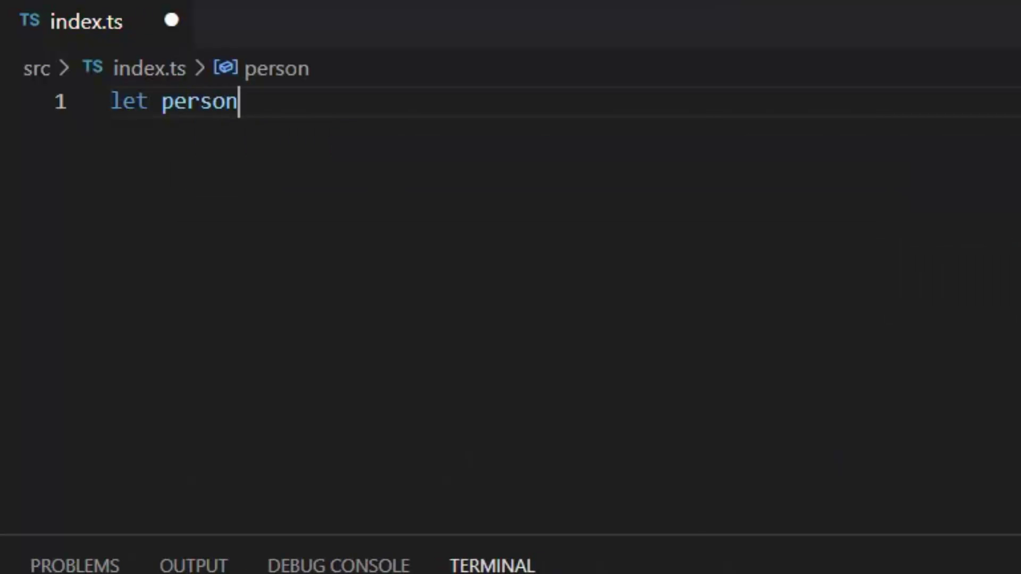
text(=)
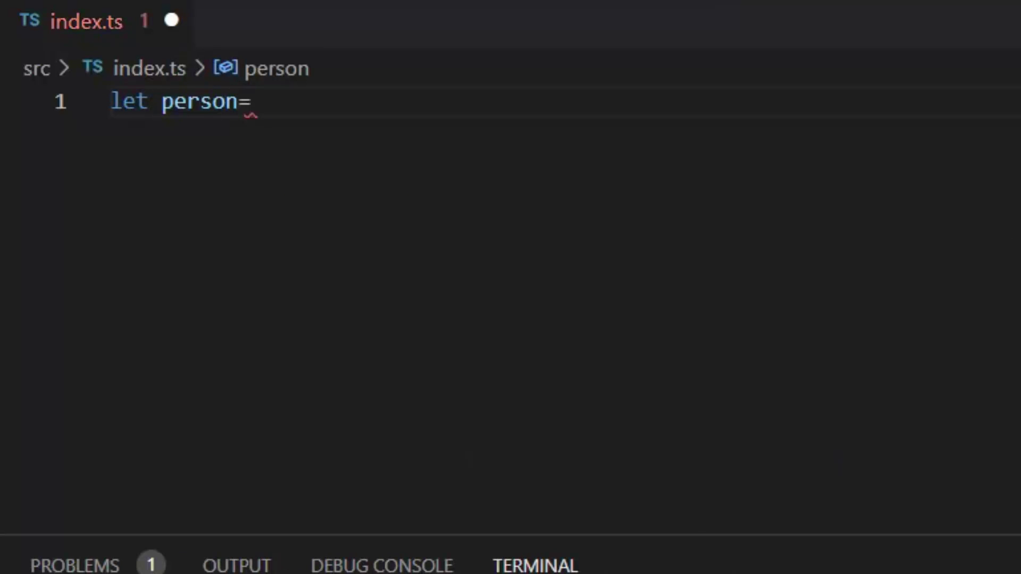
text({)
Format the person object onto separate lines with firstName: "John"
key(Return)
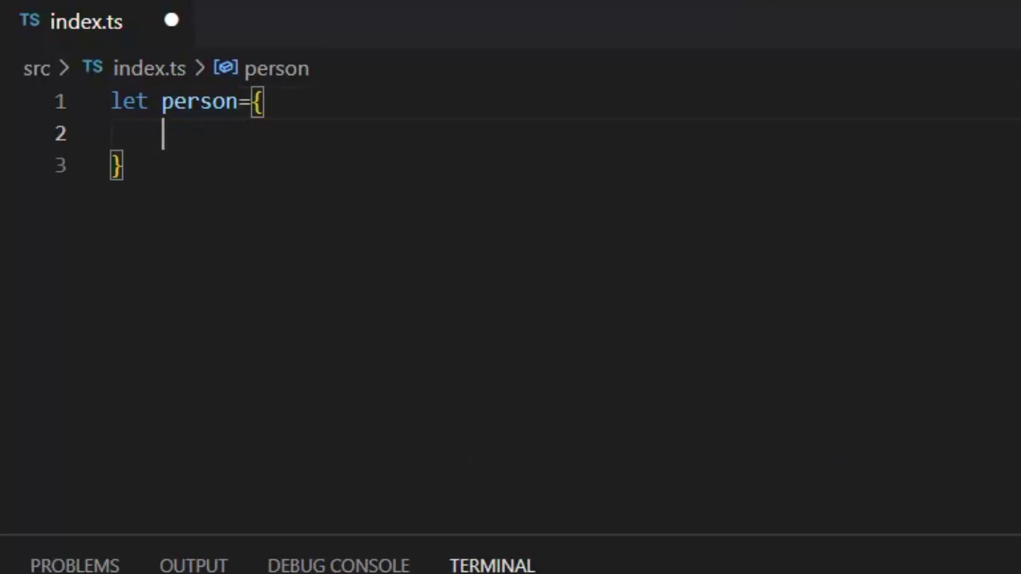
key(ctrl+s)
key(shift+alt+f)
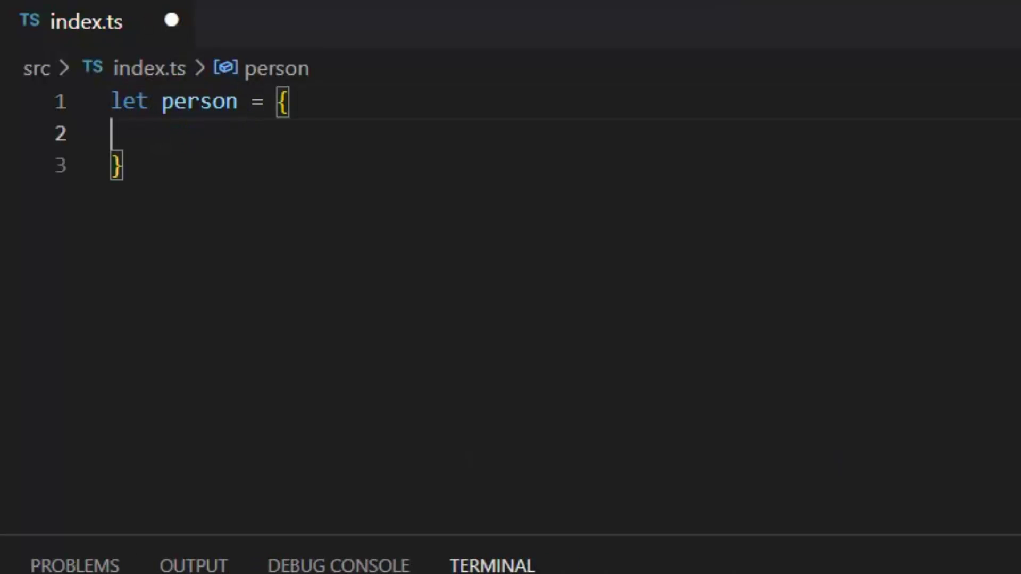
key(ctrl+s)
key(Tab)
text(firstName)
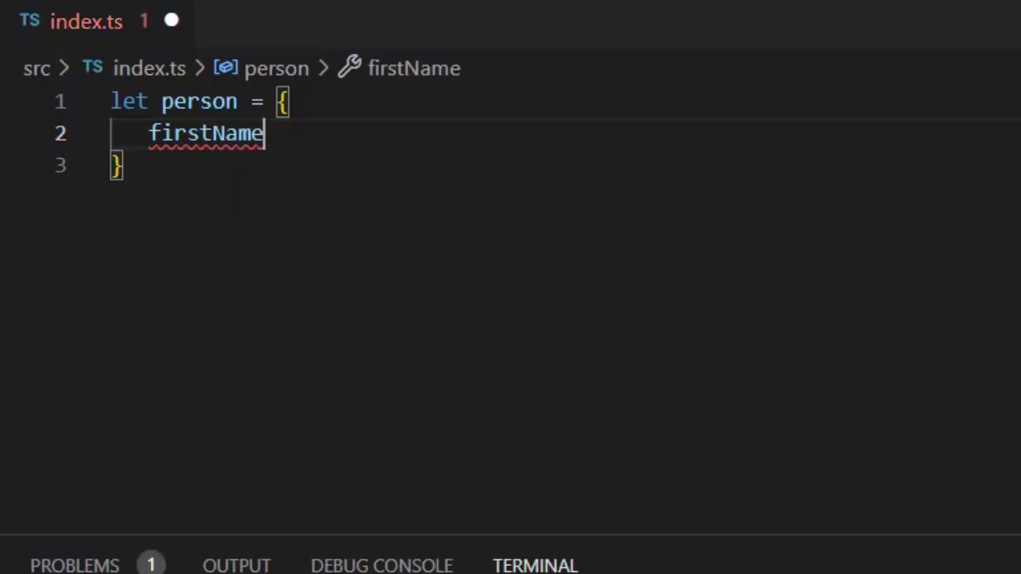
text(="John)
key(ctrl+Left)
key(Left)
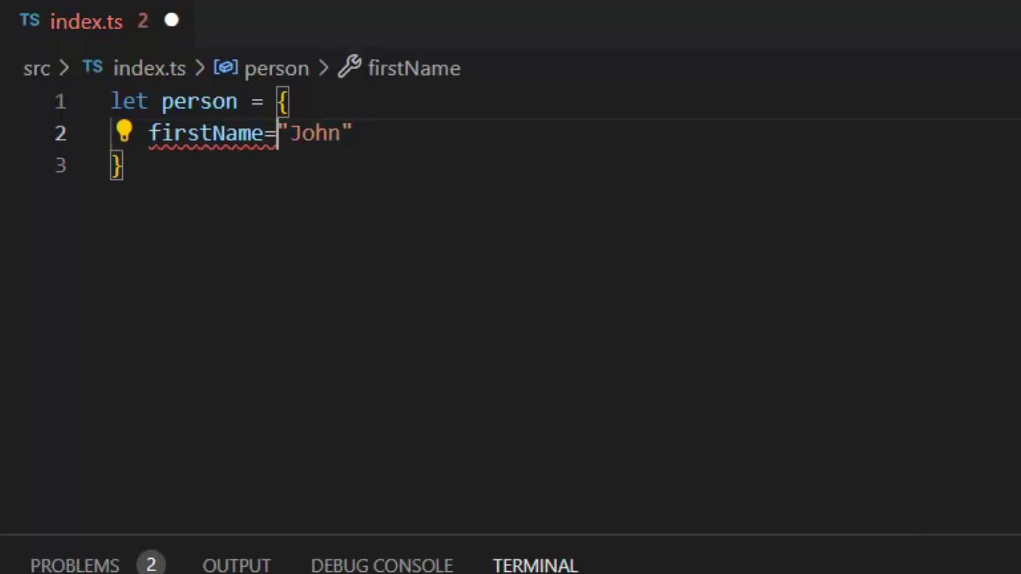
key(BackSpace)
text(:)
Add the lastName: "Smith" property below firstName
key(ctrl+s)
key(ctrl+Right)
key(End)
text(,)
key(Return)
key(ctrl+s)
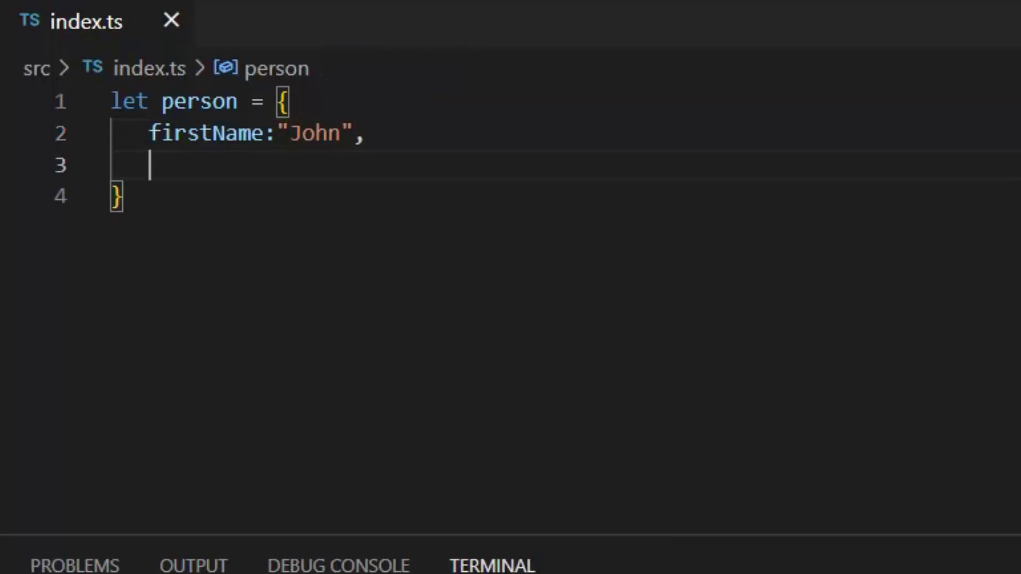
key(shift+alt+f)
text(lastName:)
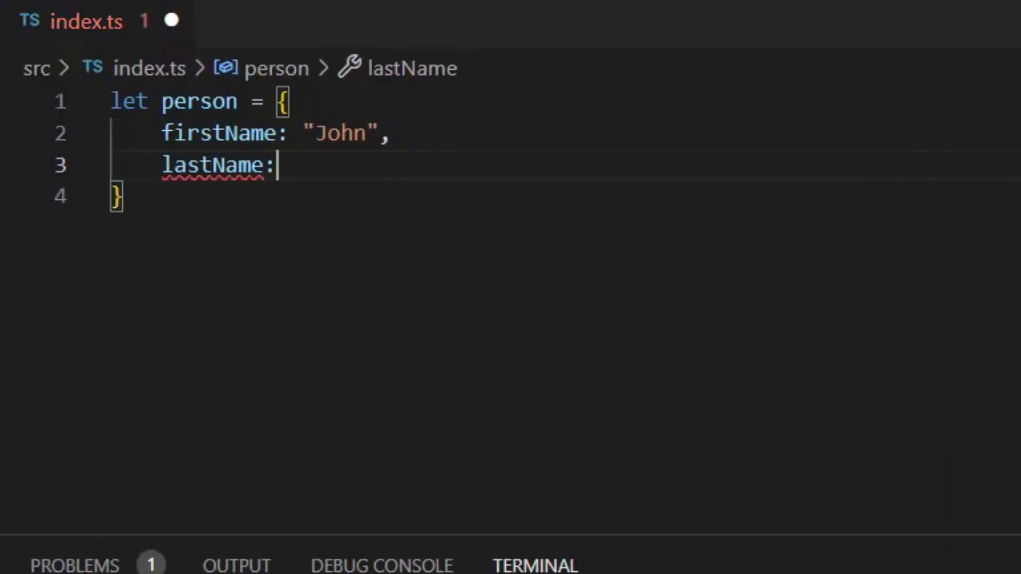
text("Smith)
Add the age: 25 property and save index.ts
key(End)
text(,)
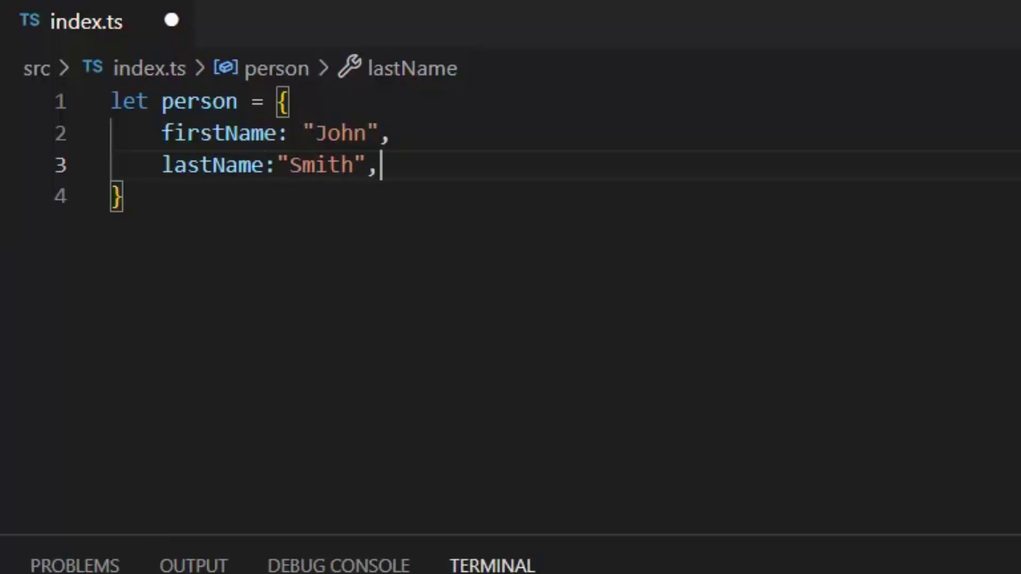
key(Return)
text(age:2)
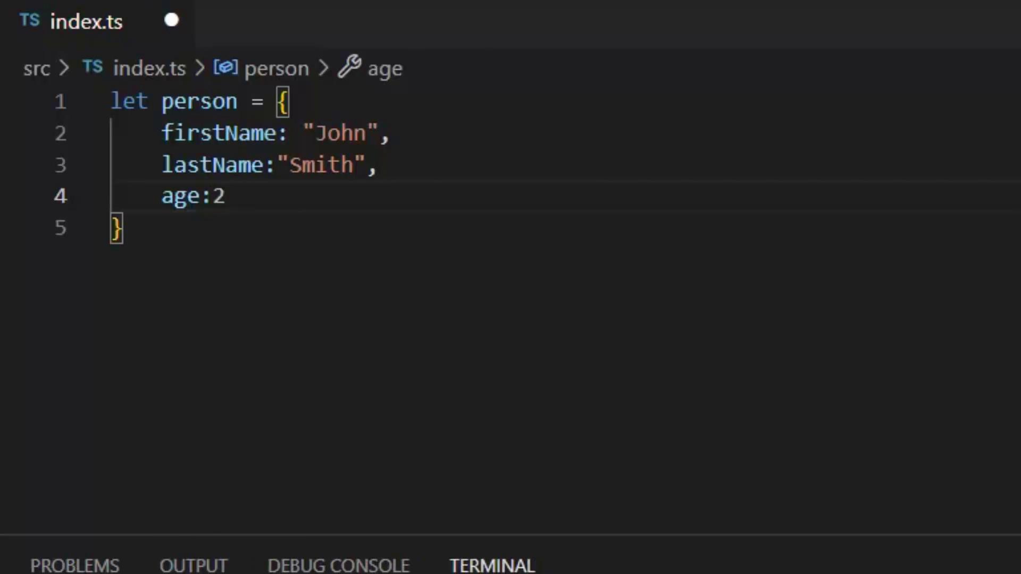
text(5)
key(ctrl+s)
key(ctrl+shift+Left)
key(Right)
Add console.log(person.firstName, person.lastName, person.age) below the object and save
key(Down)
key(Return)
text(console.)
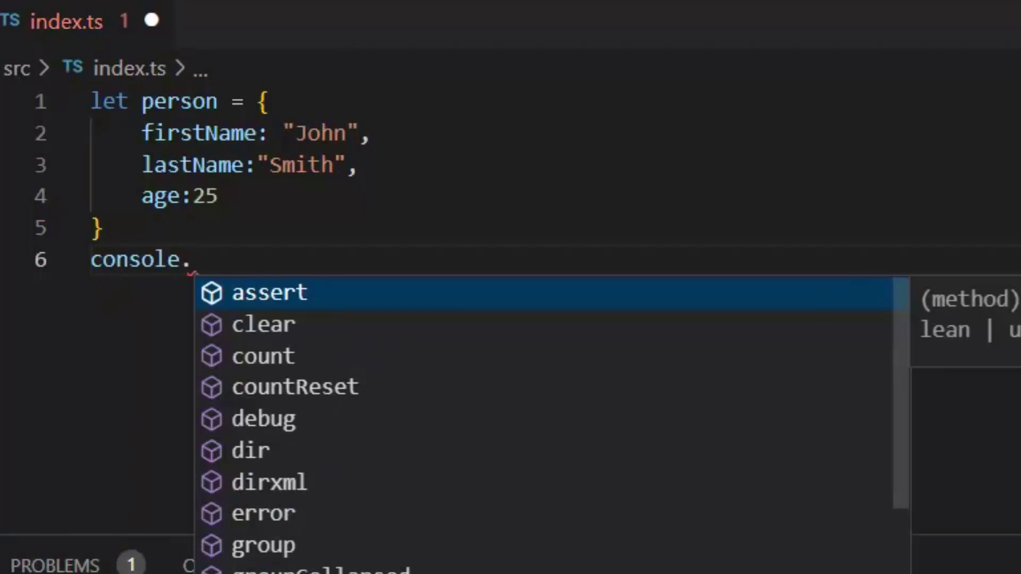
text(lo)
key(Return)
text(()
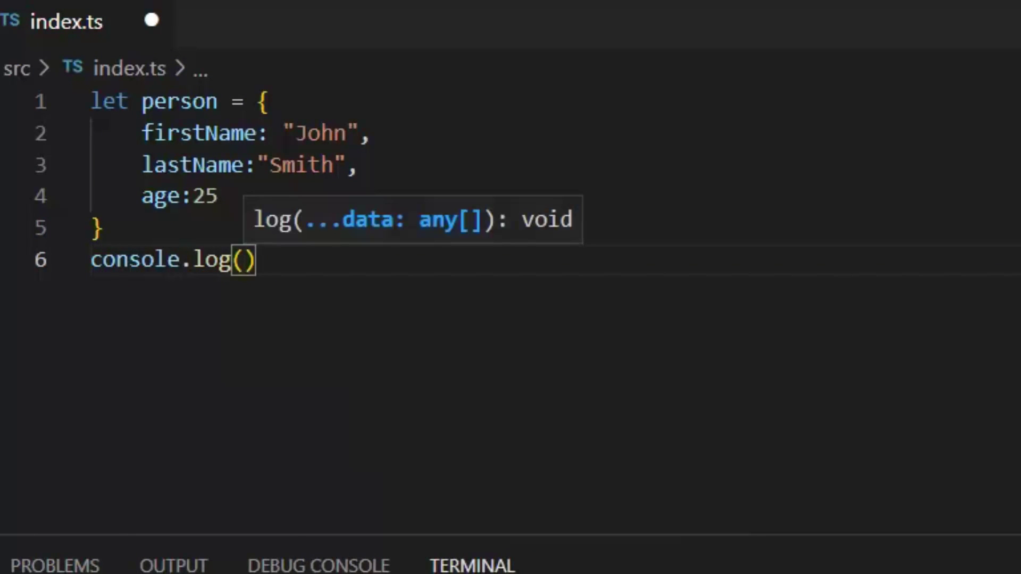
text(person.)
key(Down)
key(Return)
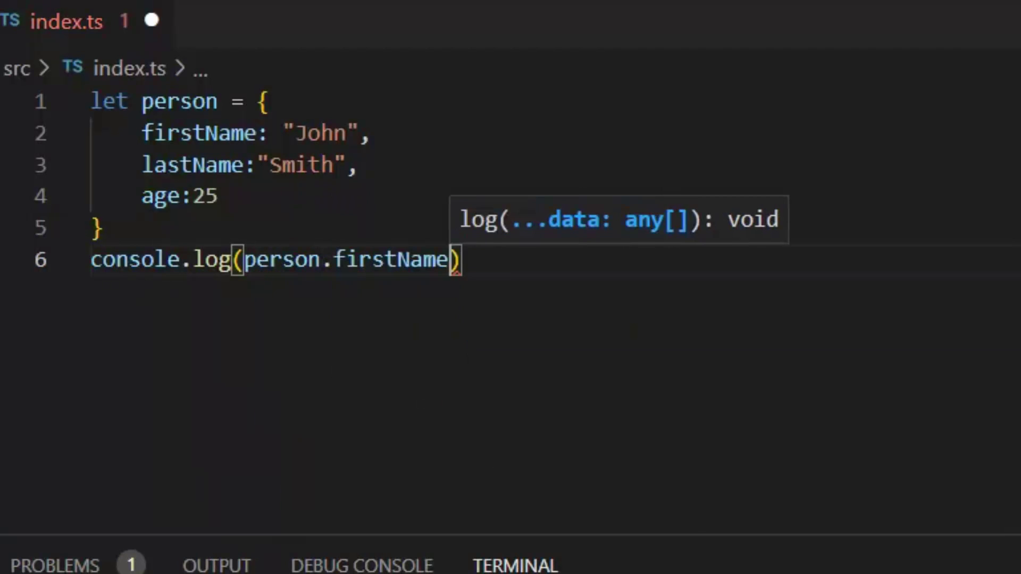
text(,person)
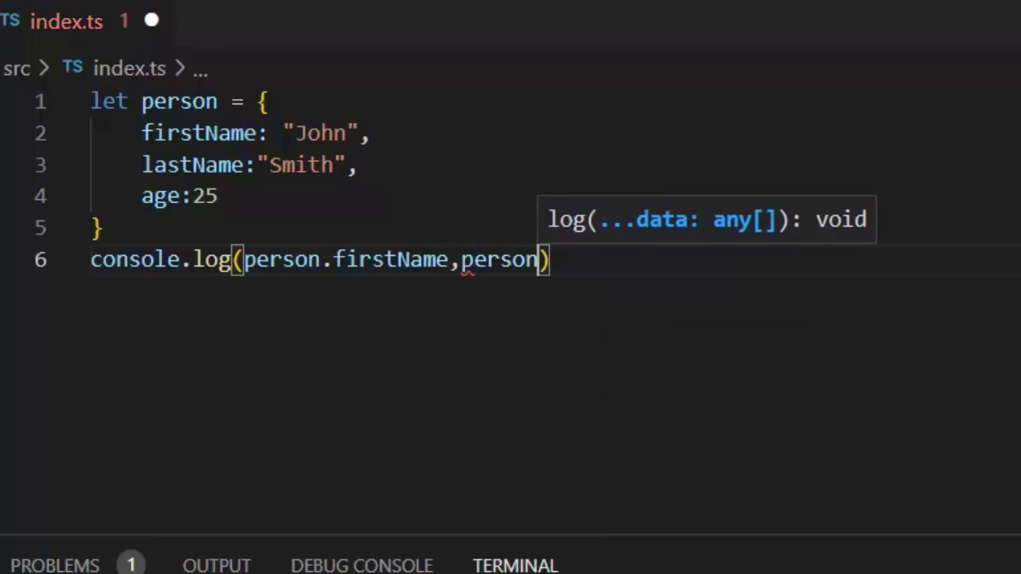
text(.)
key(Down)
key(Down)
key(Return)
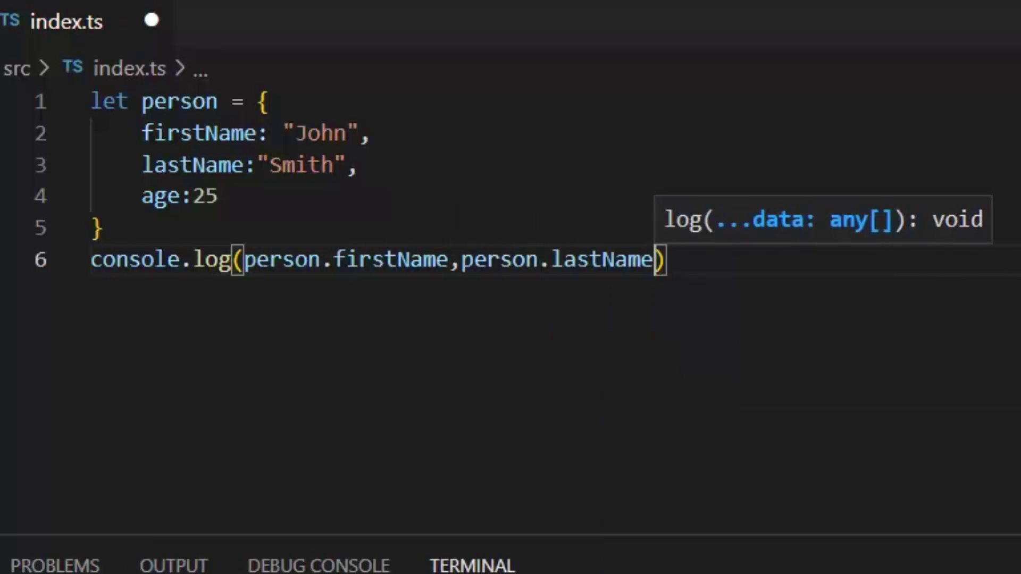
text(,person.a)
key(Return)
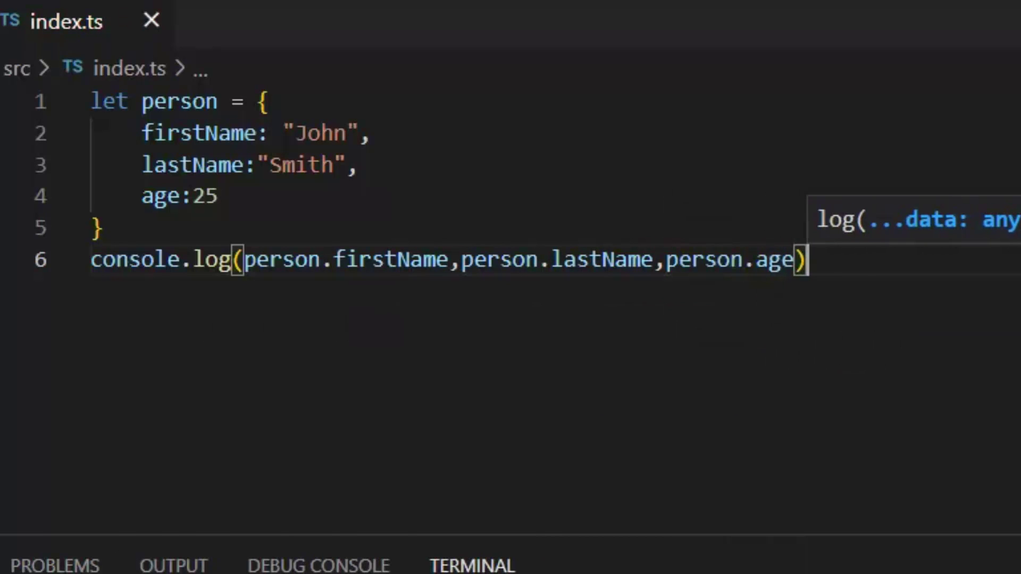
key(ctrl+s)
text(npm run bjild)
Run npm run build, then clear the terminal with cls
key(BackSpace)
key(BackSpace)
key(BackSpace)
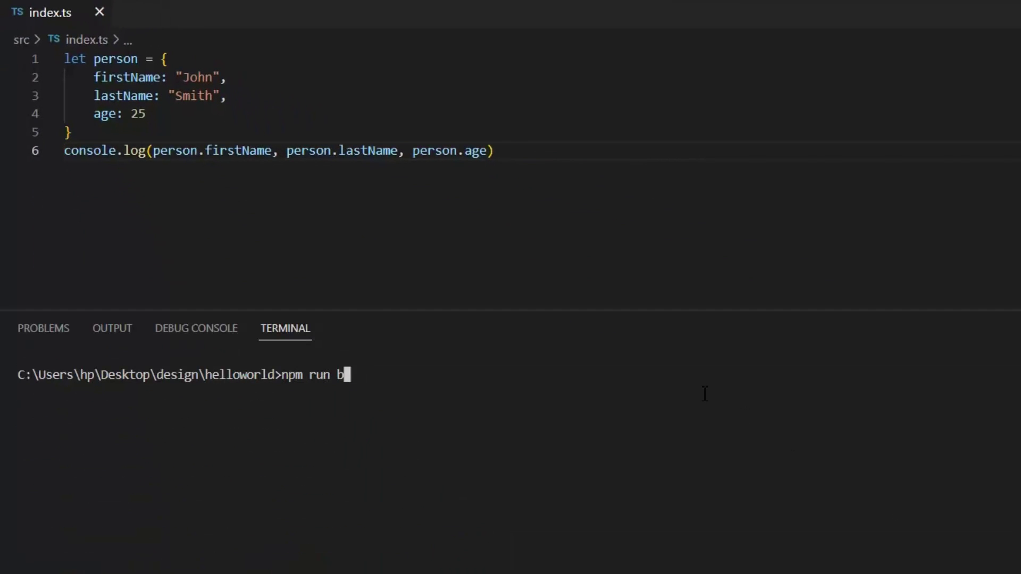
text(uild)
key(Return)
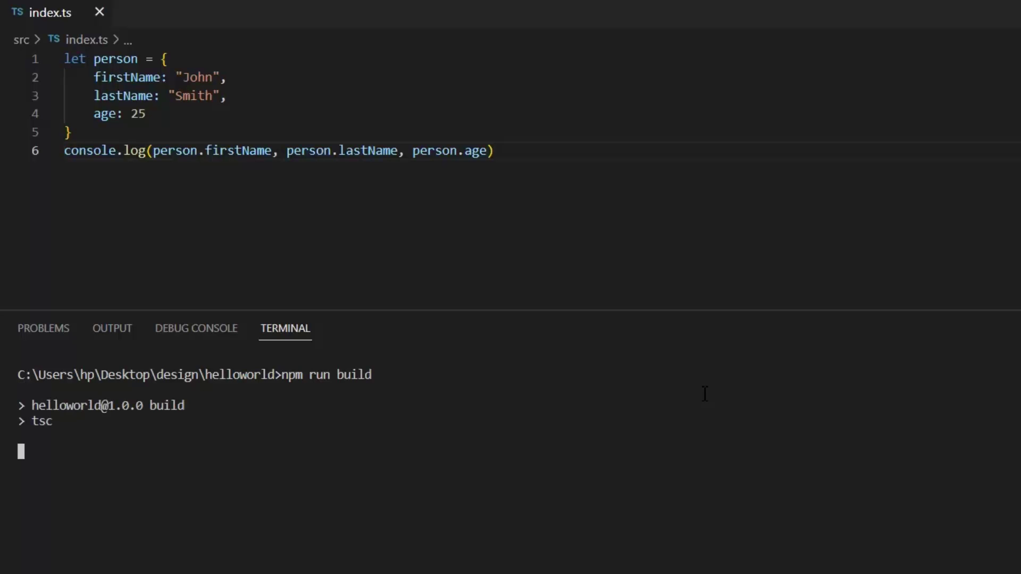
text(cls)
key(Return)
text(n)
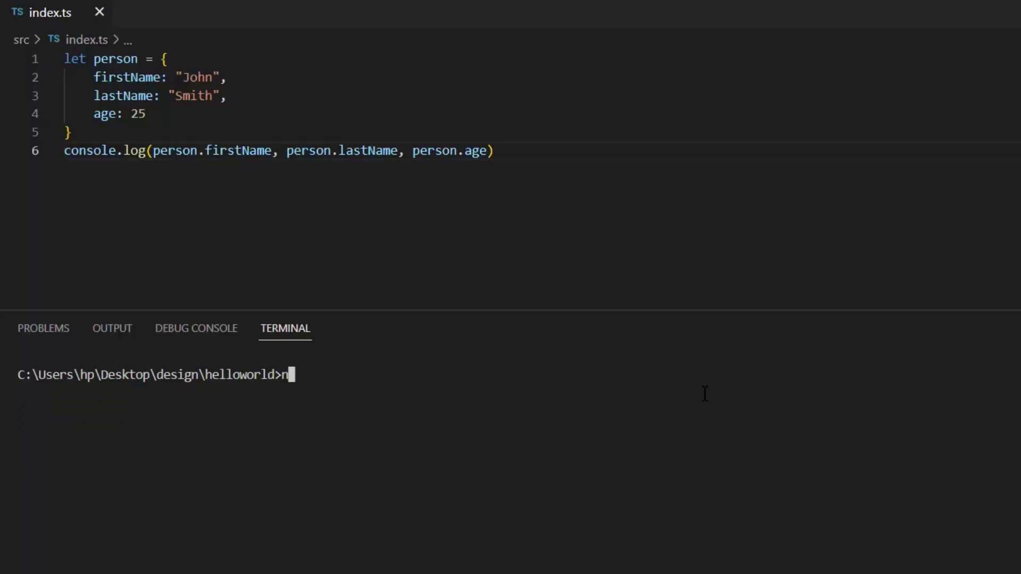
text(pm start)
Run npm run start, which prints John Smith 25
key(BackSpace)
key(BackSpace)
key(BackSpace)
key(BackSpace)
text(run start)
key(Return)
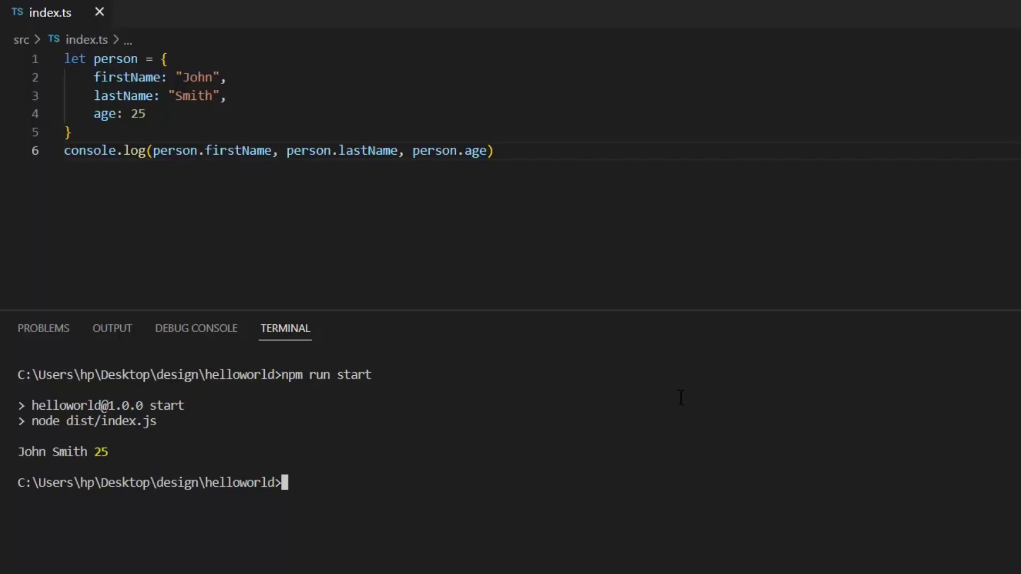
double_click(25, 452)
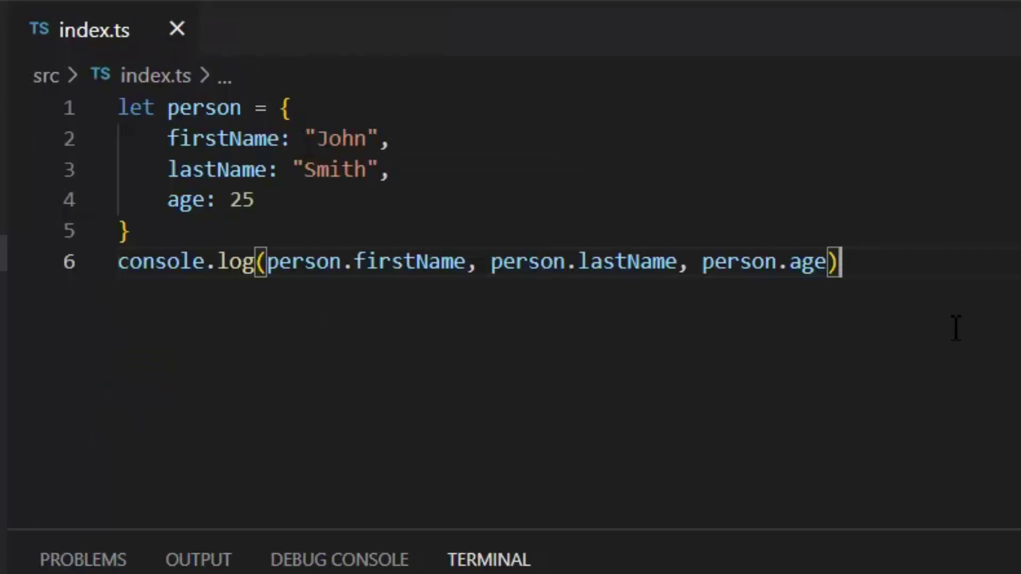
Paste a copy of the person object below the original
key(shift+Up)
key(shift+Up)
key(shift+Down)
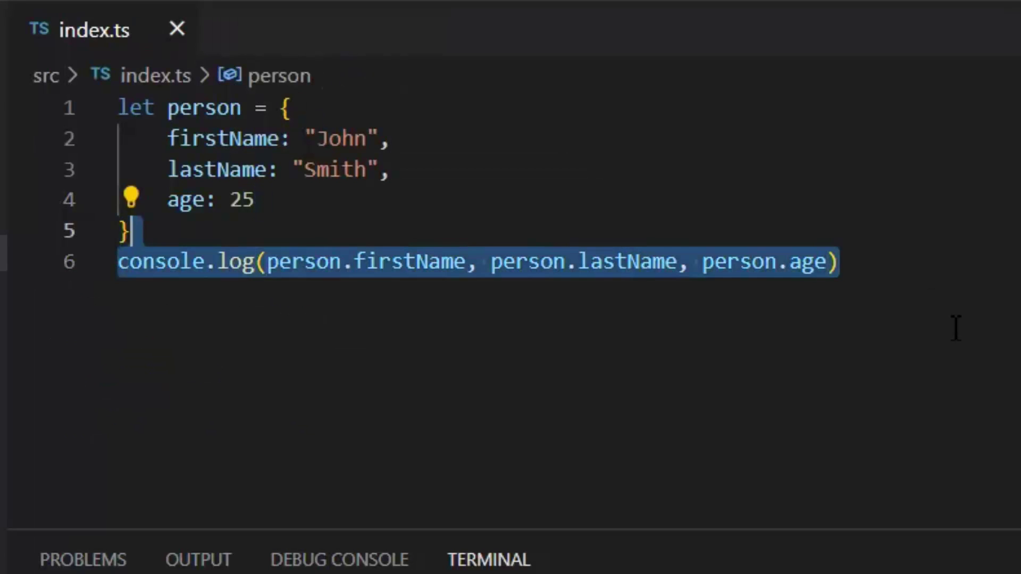
key(BackSpace)
key(shift+Up)
key(shift+Up)
key(shift+Up)
key(shift+Up)
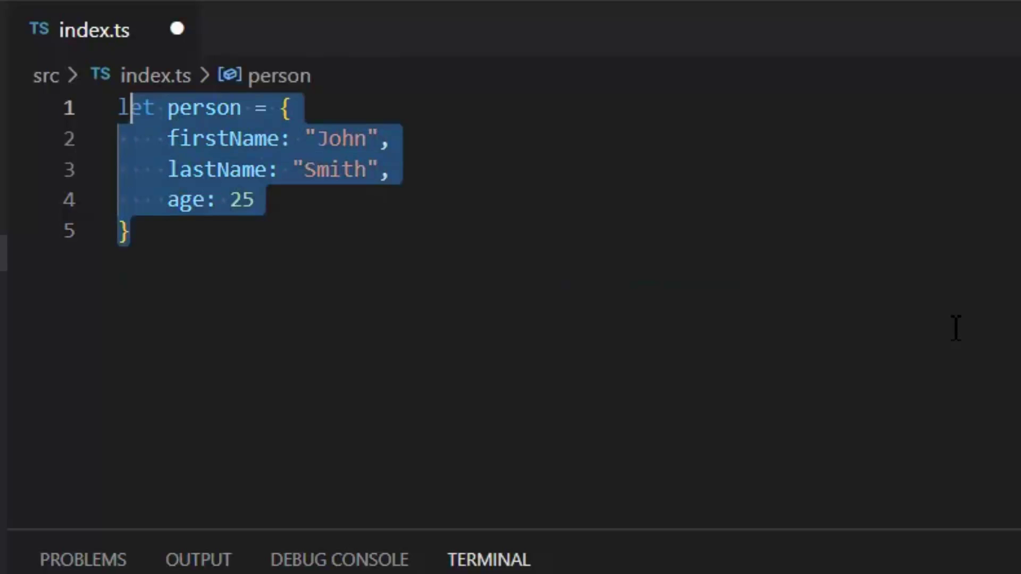
key(shift+Home)
key(ctrl+c)
key(Right)
key(Return)
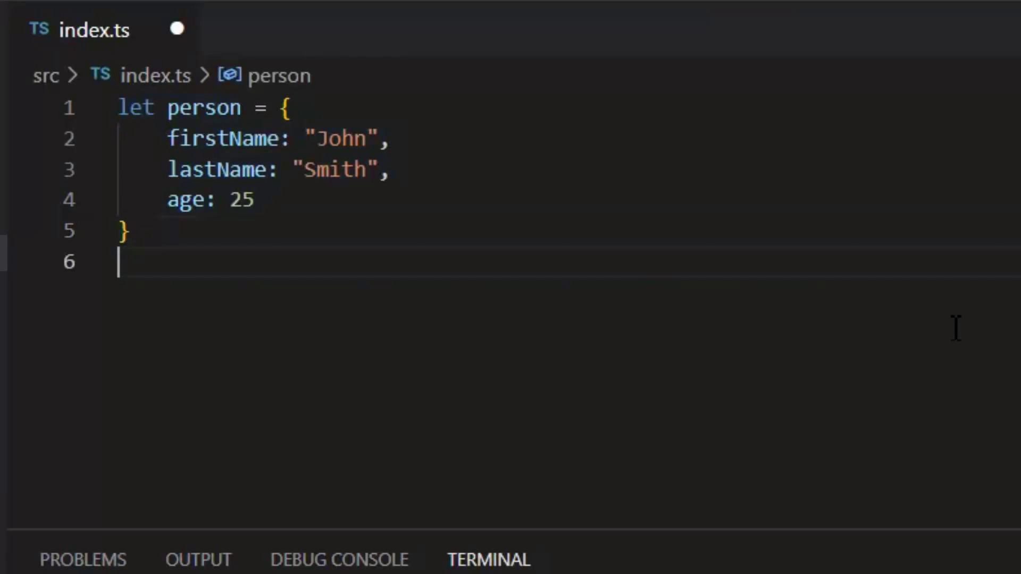
key(ctrl+v)
Rename the two objects person1 and person2 and save
key(Up)
key(Up)
key(Up)
key(Up)
key(ctrl+Right)
key(ctrl+shift+Right)
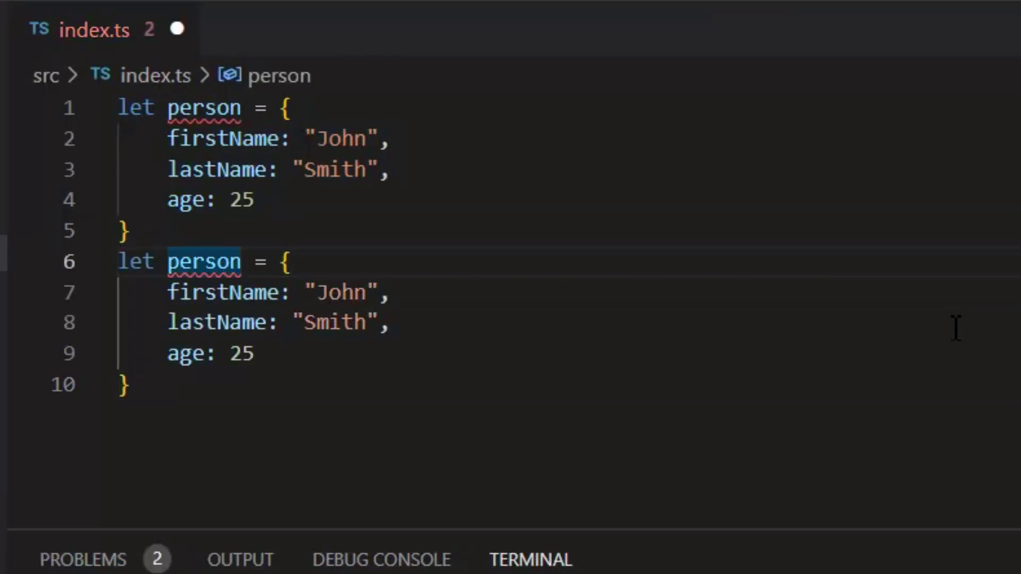
key(Right)
text(2)
key(Up)
key(Up)
key(Up)
key(Up)
key(Up)
key(Left)
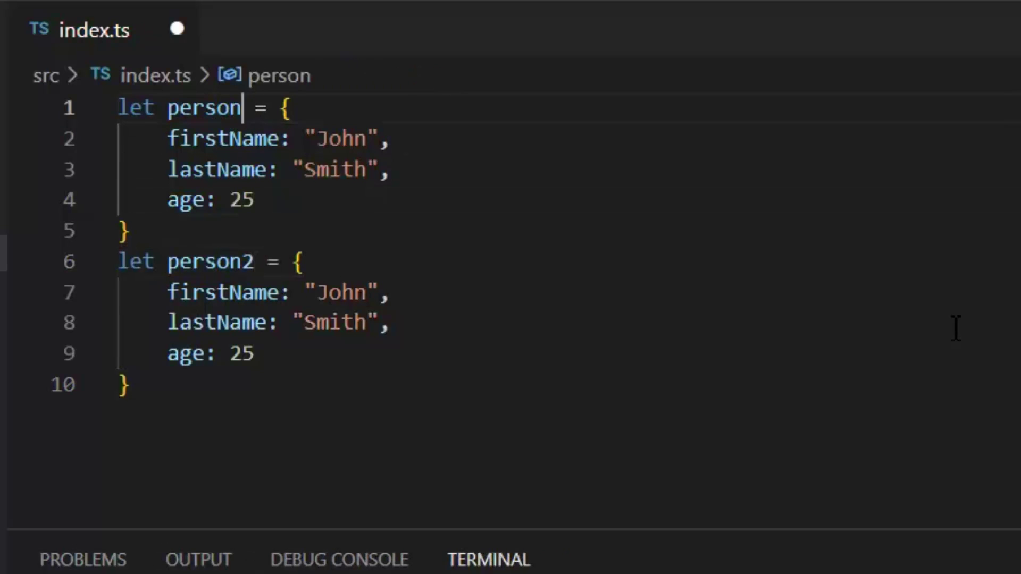
text(1)
key(ctrl+s)
Delete person2's lastName line and save
key(Down)
key(Down)
key(Down)
key(Down)
key(Down)
key(Down)
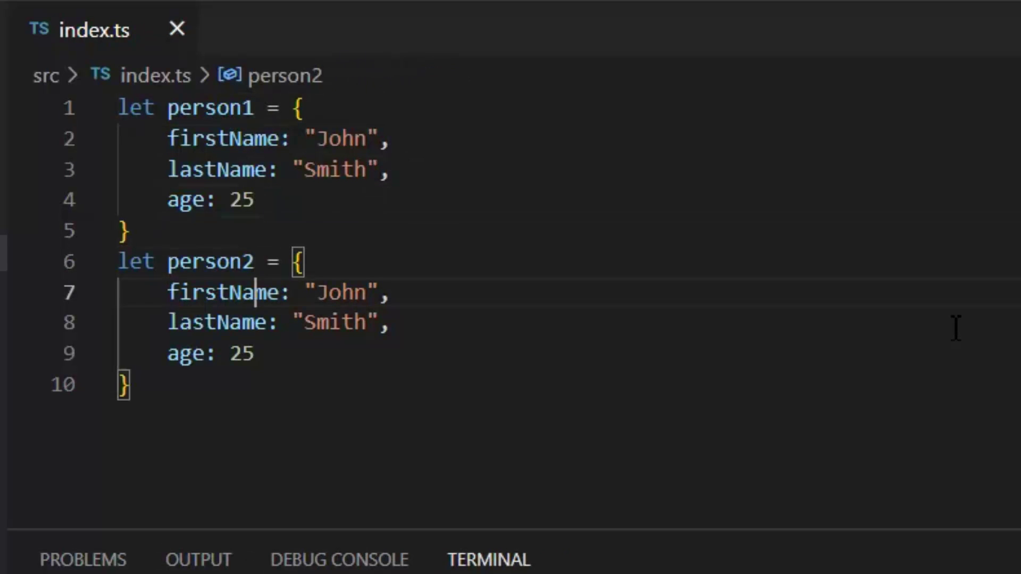
key(Down)
key(ctrl+shift+k)
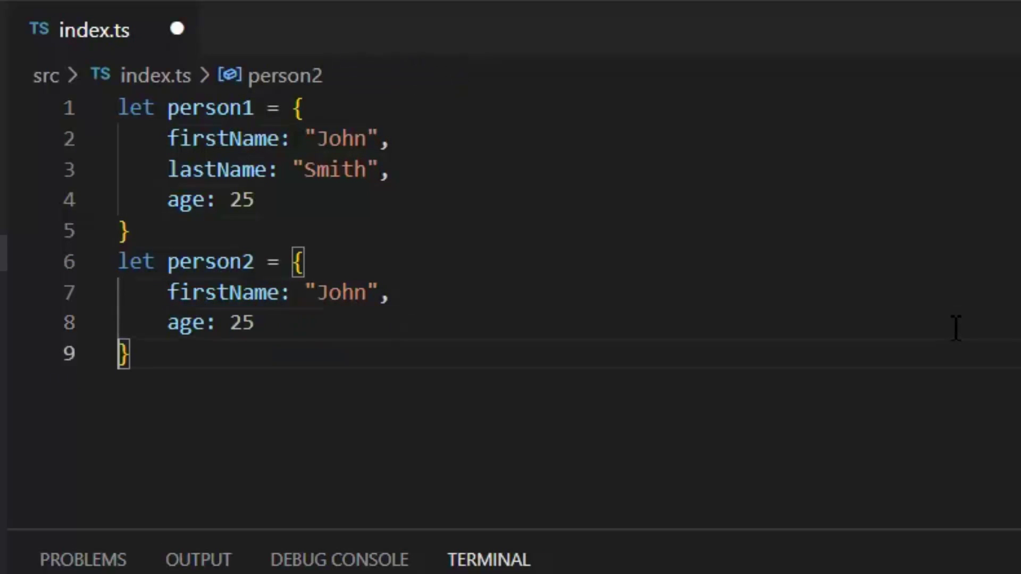
key(ctrl+s)
Start an interface declaration on new blank lines at the top of index.ts
key(Up)
key(Up)
key(Up)
key(Up)
key(Return)
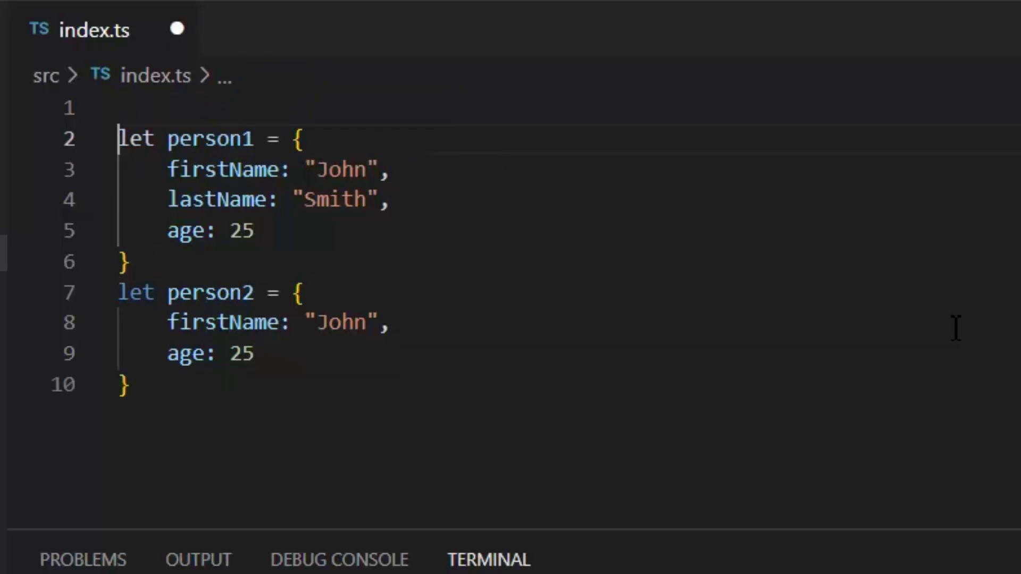
key(Up)
key(Return)
key(Up)
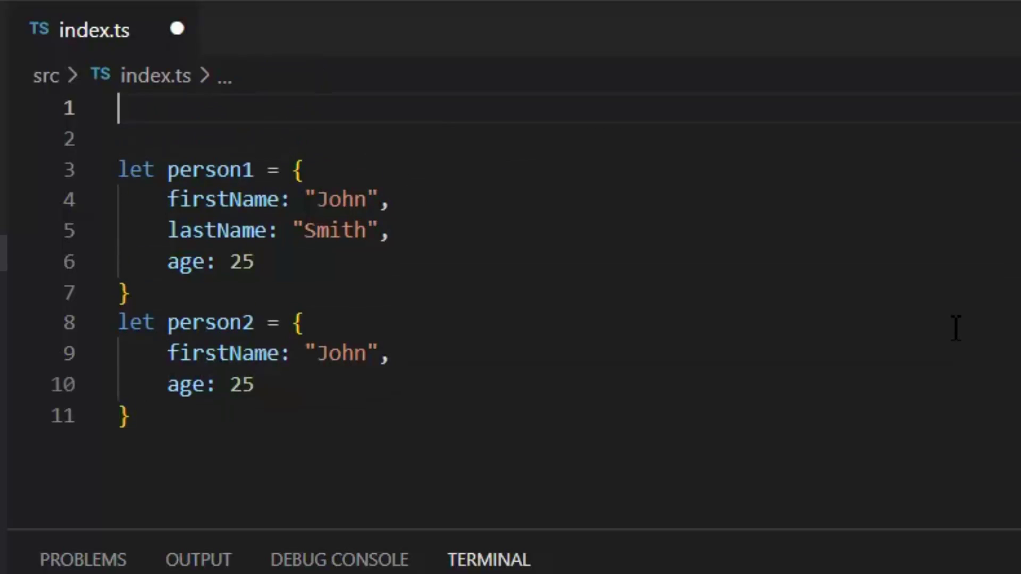
text(in)
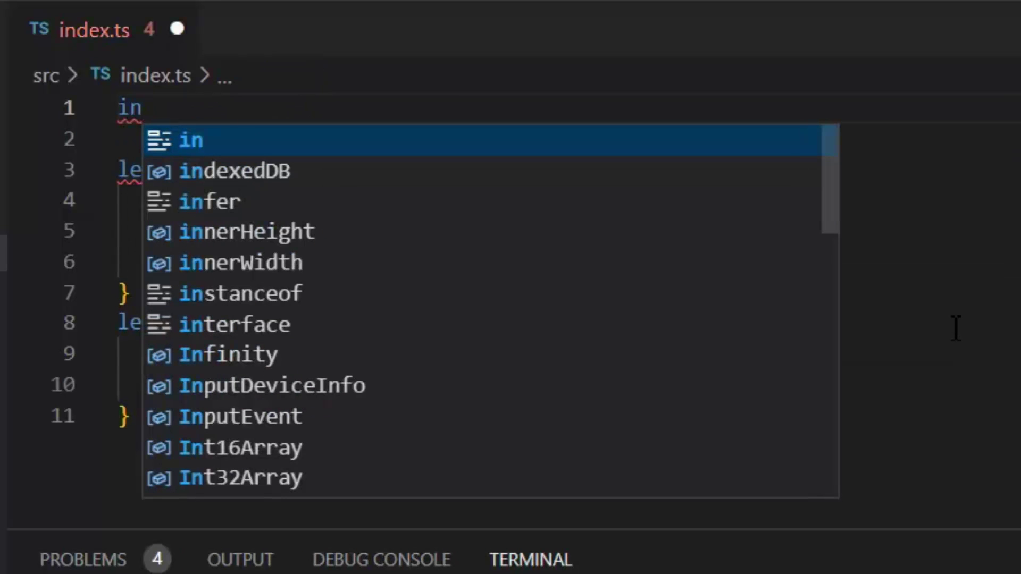
text(f)
key(Down)
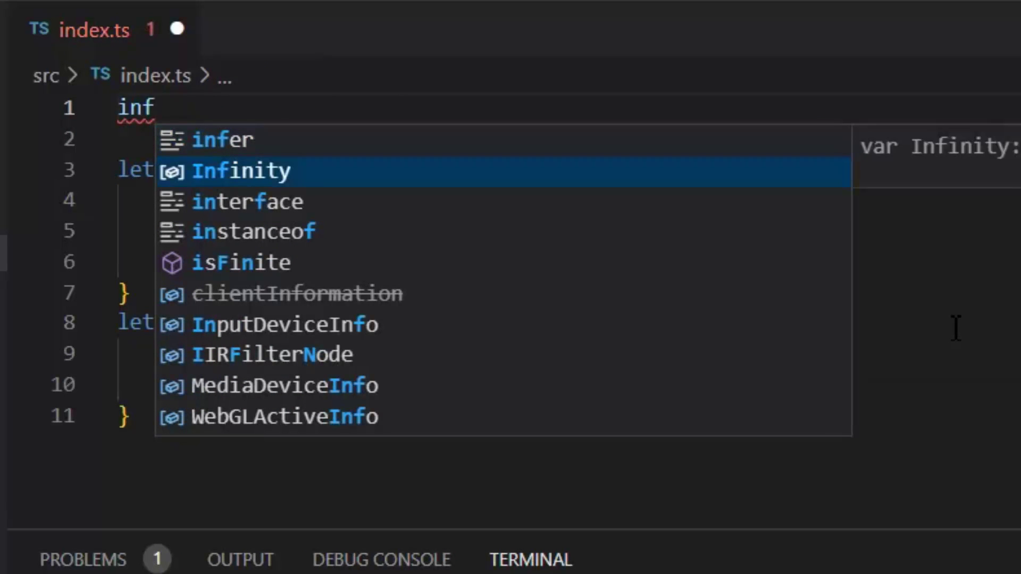
key(Down)
key(Return)
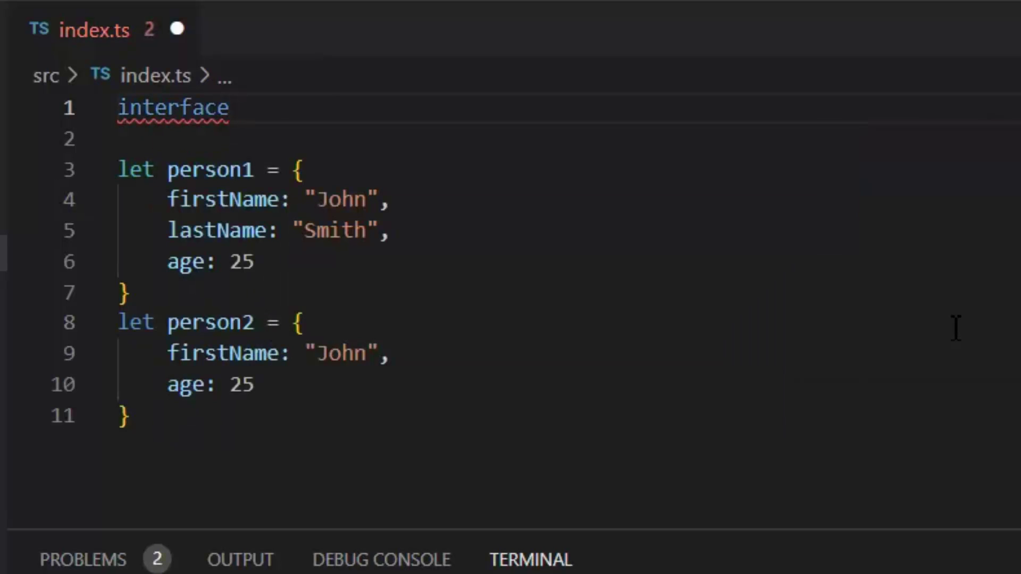
text( Person)
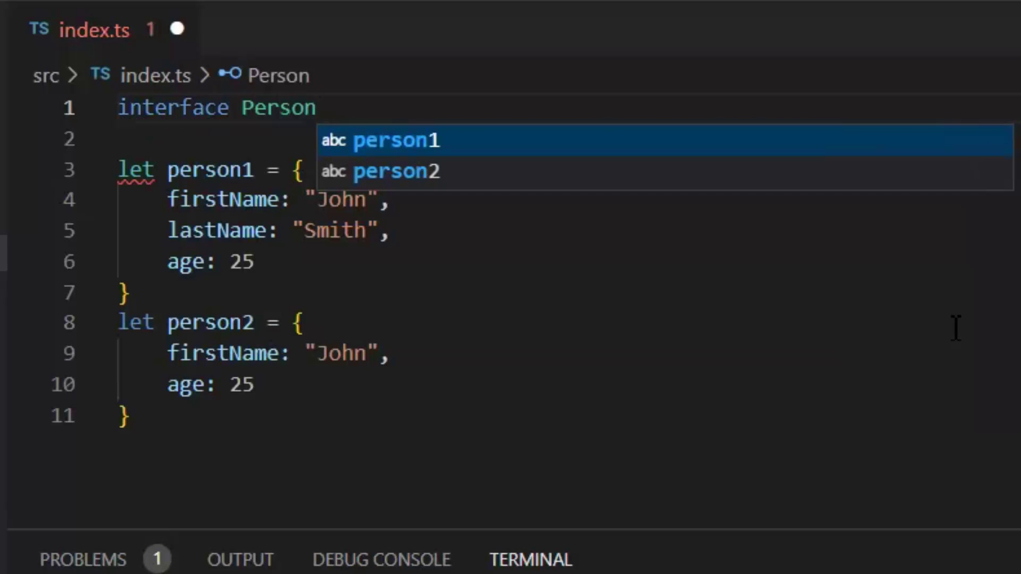
text(={)
Give interface Person firstName: string, lastName: string and age: number
key(Return)
text(fir)
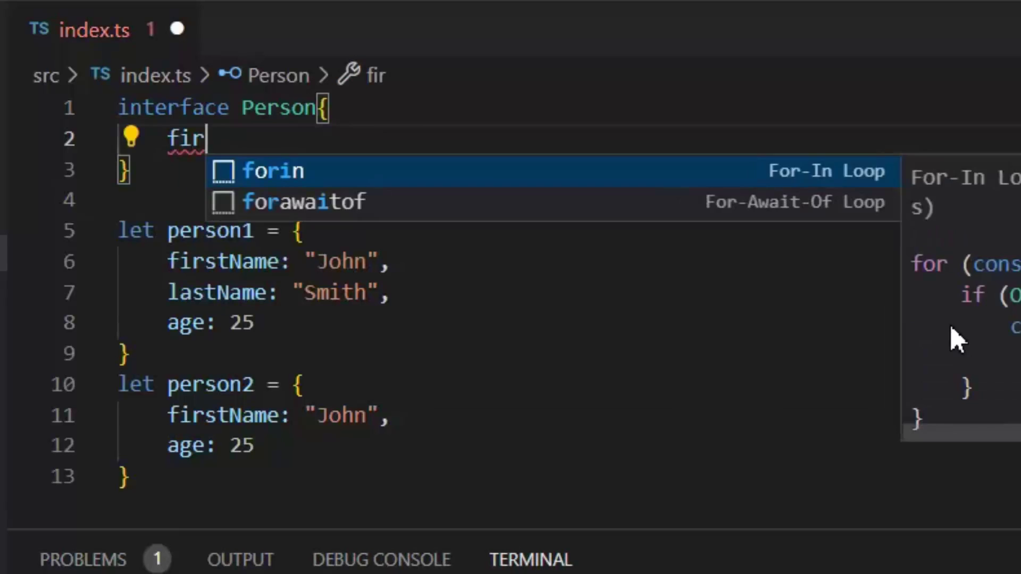
text(stName:str)
key(Return)
text(,)
key(Return)
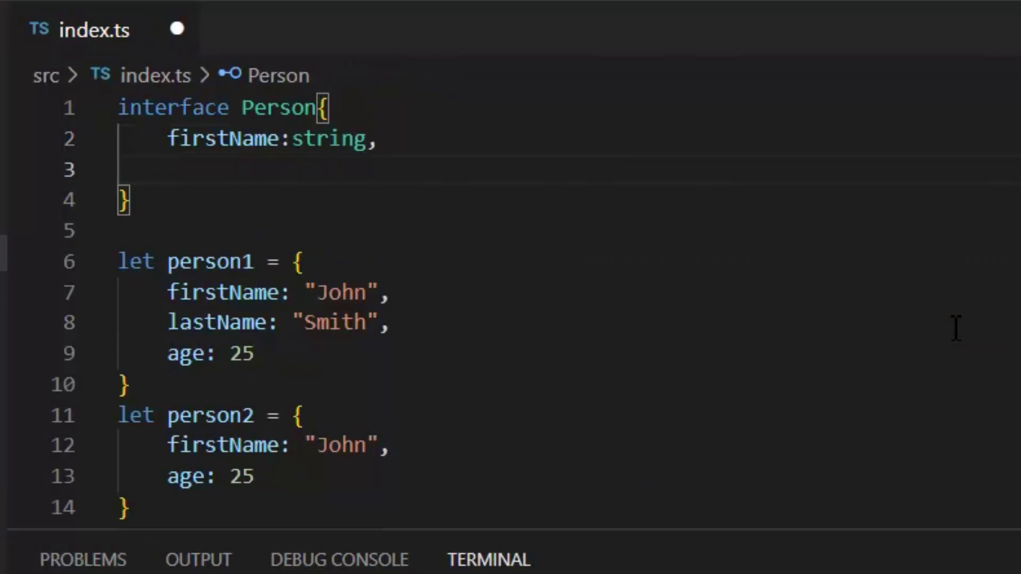
text(lastName:string,)
key(Return)
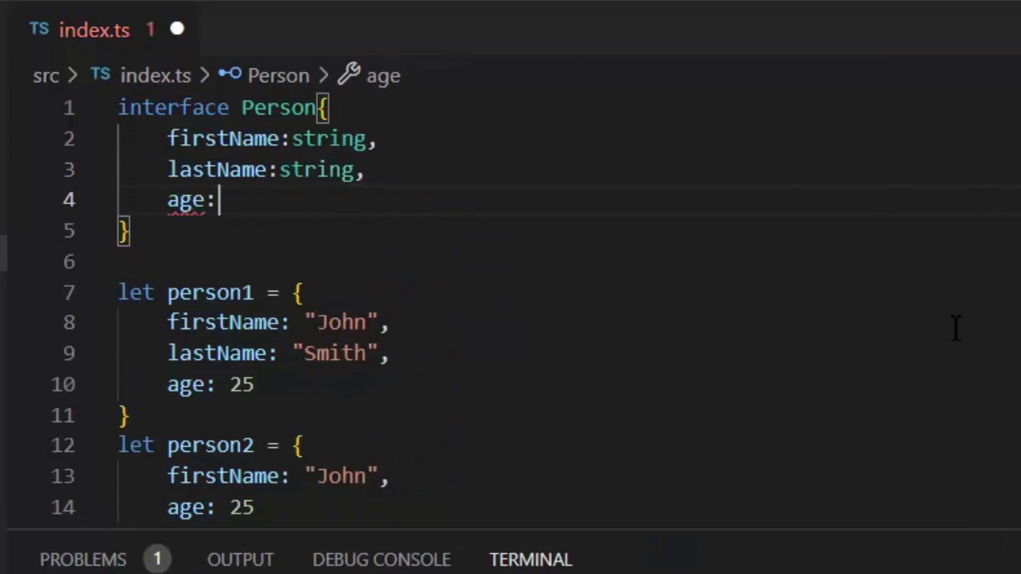
text(age: number)
key(shift+alt+f)
key(ctrl+s)
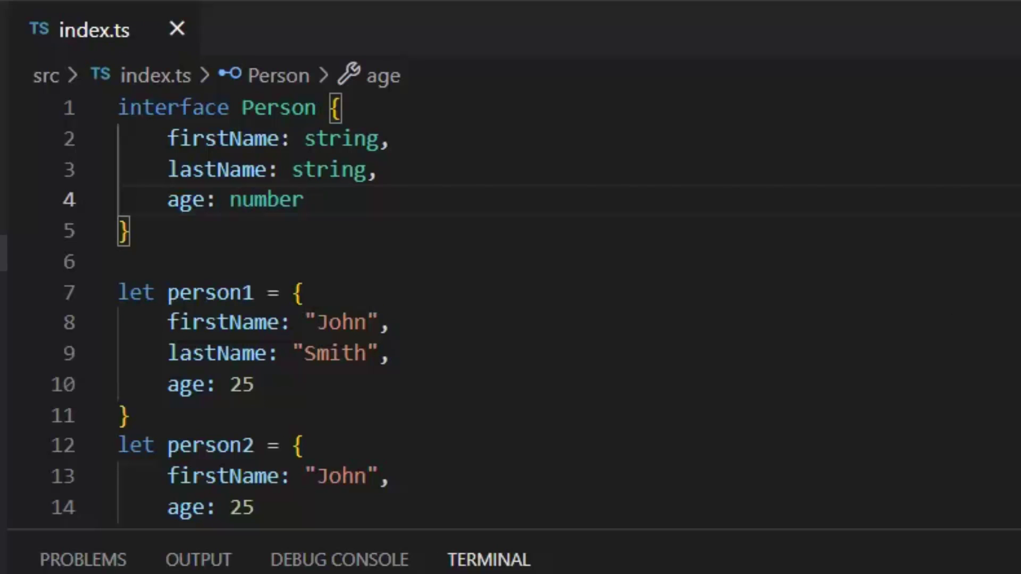
Type person1 and person2 as Person and save
key(Down)
key(Down)
key(Down)
key(Up)
key(Up)
key(Up)
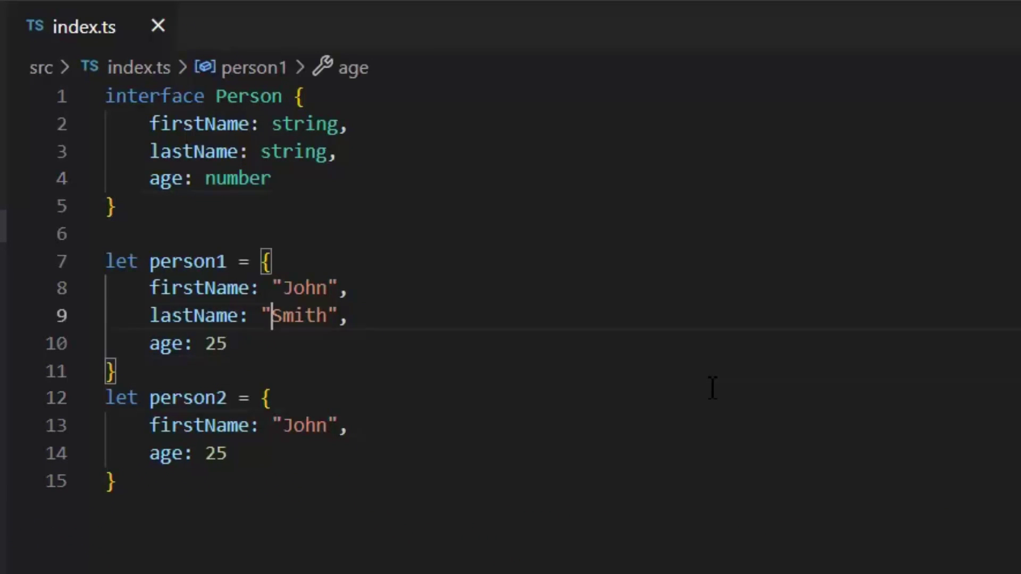
key(Up)
key(Up)
key(Up)
key(Up)
key(Up)
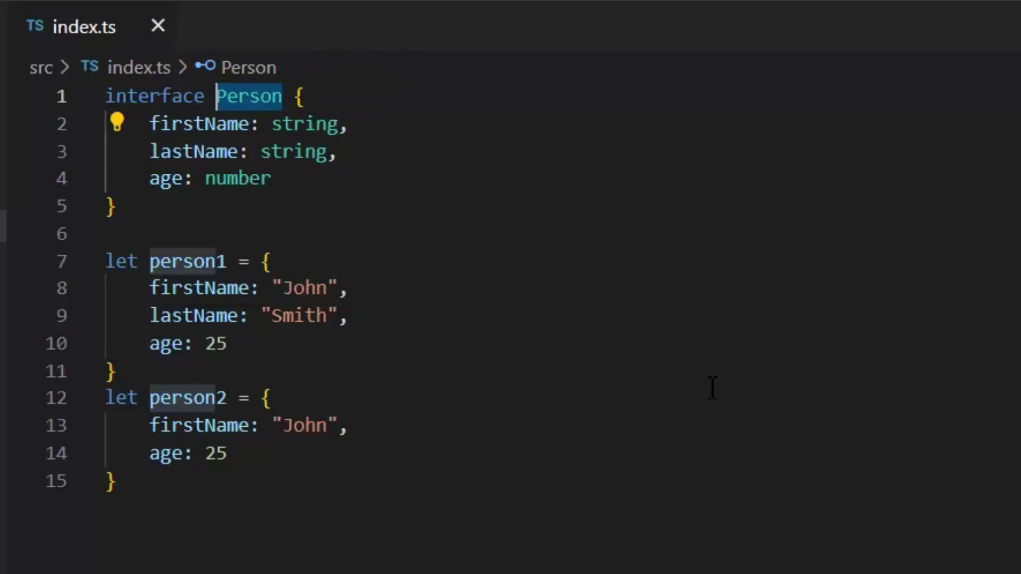
key(Down)
key(Down)
key(Down)
key(Left)
key(Left)
text(:Person)
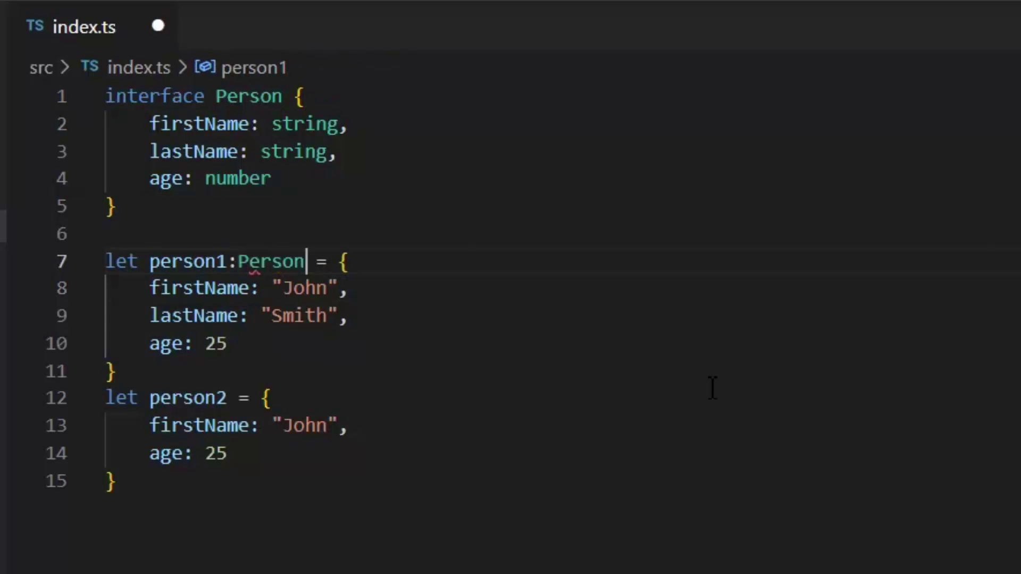
key(ctrl+s)
key(Down)
key(Down)
key(Down)
key(Down)
key(End)
key(Left)
key(Left)
key(Left)
text(:Person)
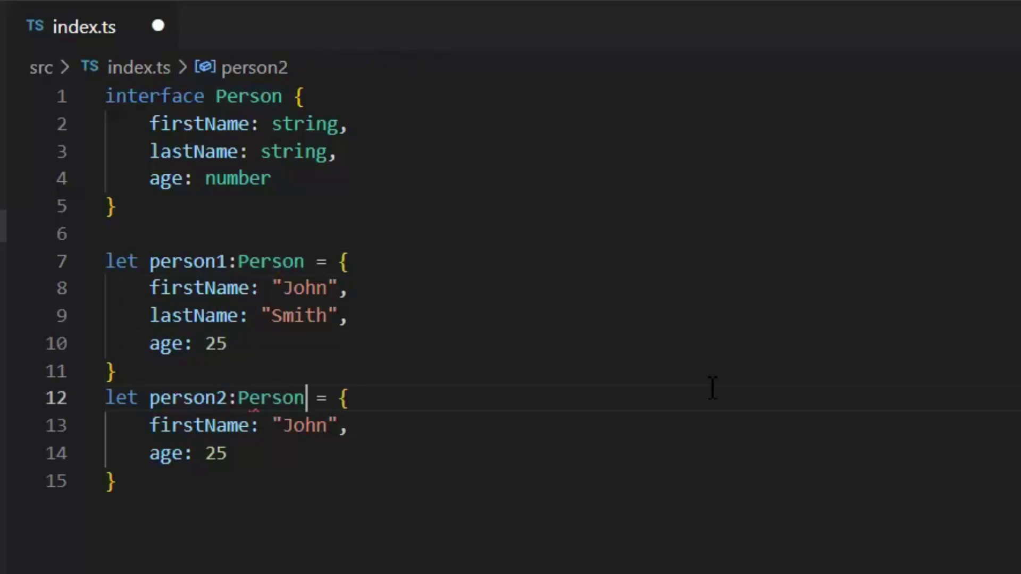
key(ctrl+s)
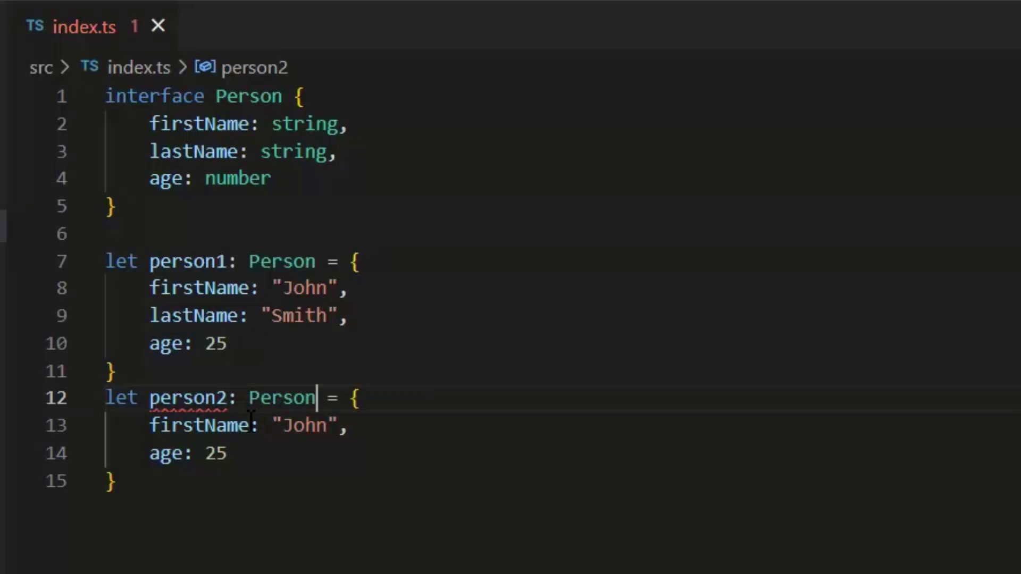
Add lastName: "Jr" to the person2 object
click(364, 430)
key(Return)
text(last)
key(Tab)
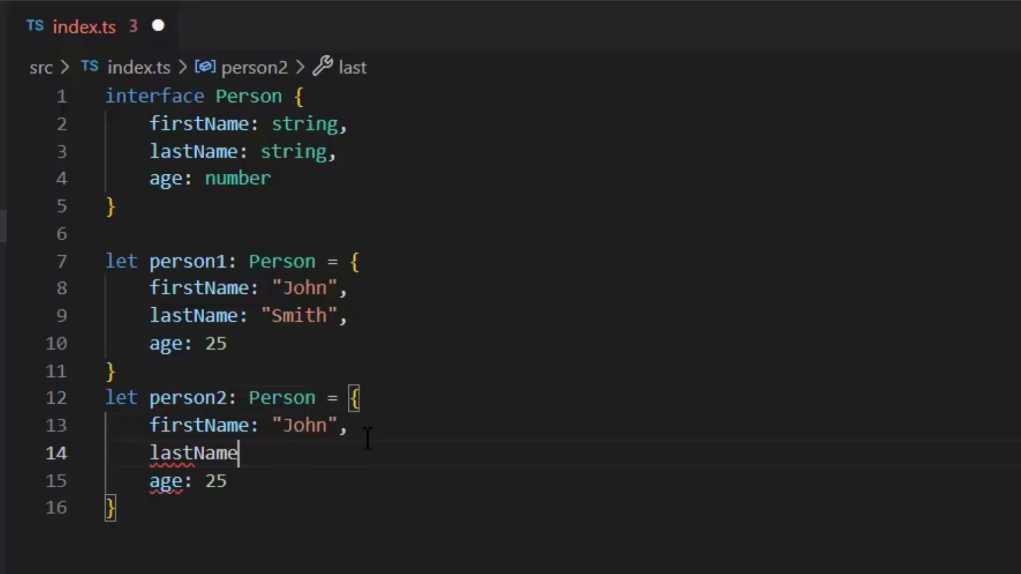
text(: )
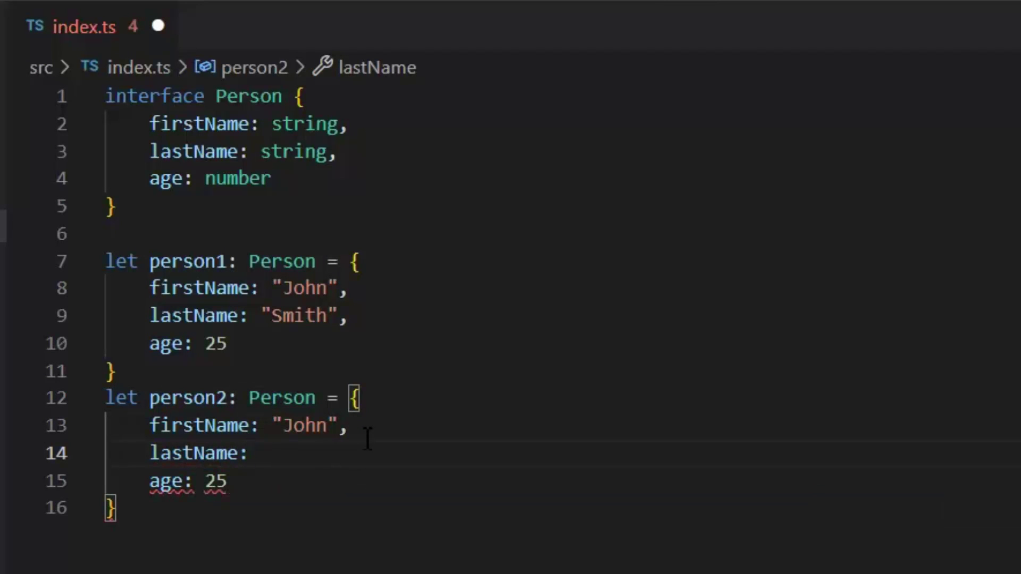
text("Jr)
key(Right)
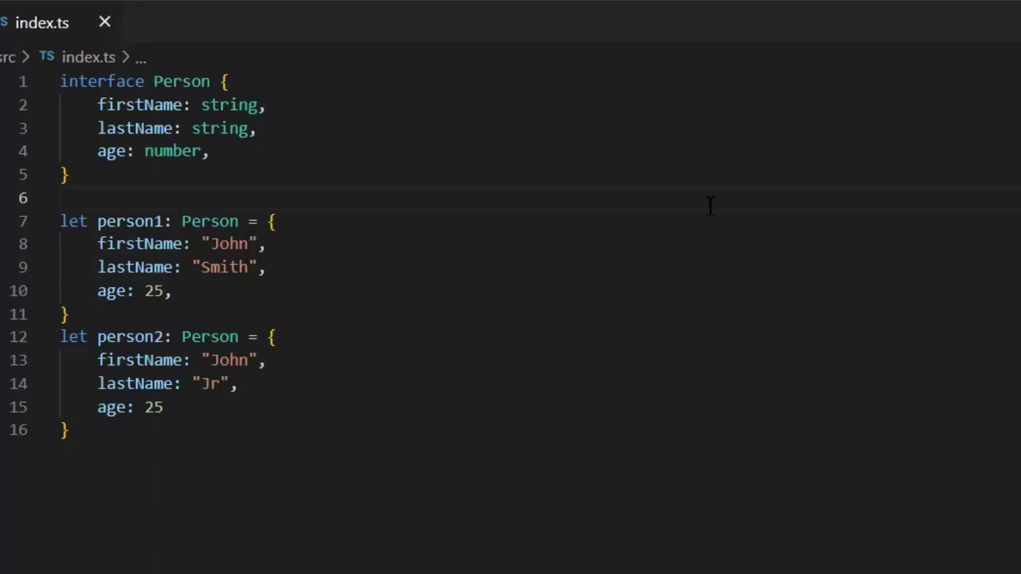
Add readonly id: number to the Person interface and save
key(Up)
key(Up)
key(End)
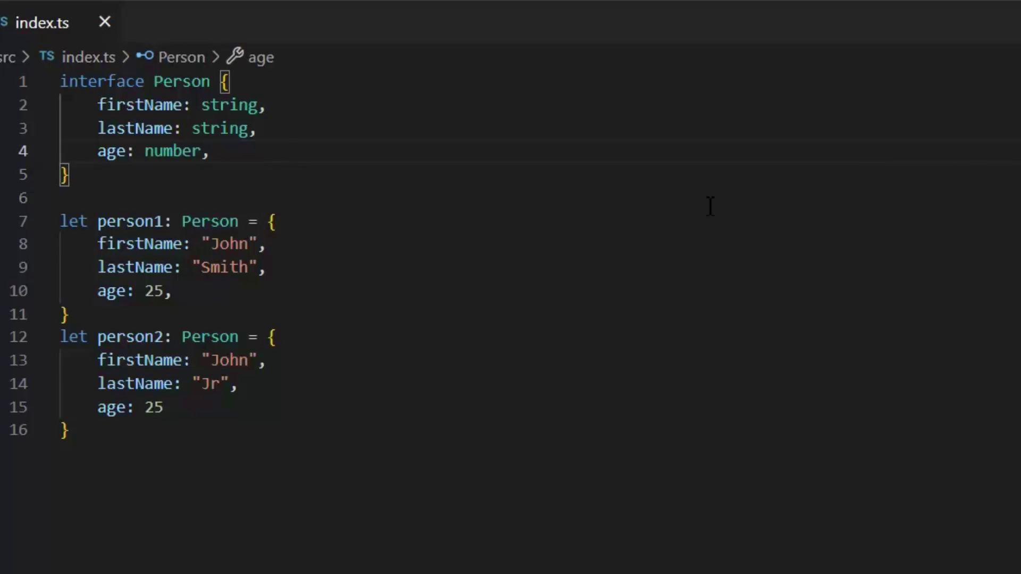
key(Return)
text(id)
key(Home)
text(re)
key(Return)
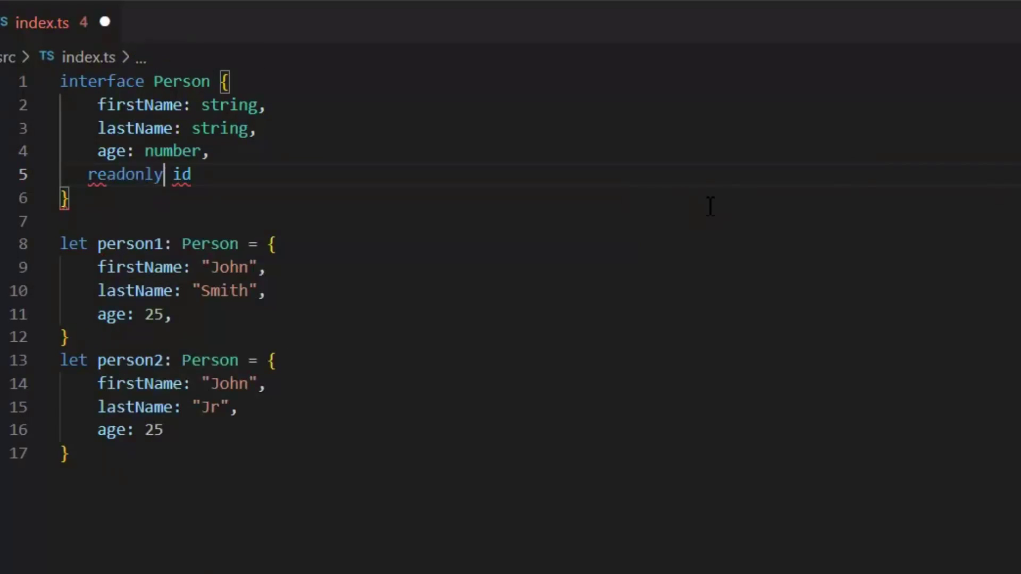
key(End)
text(:nu)
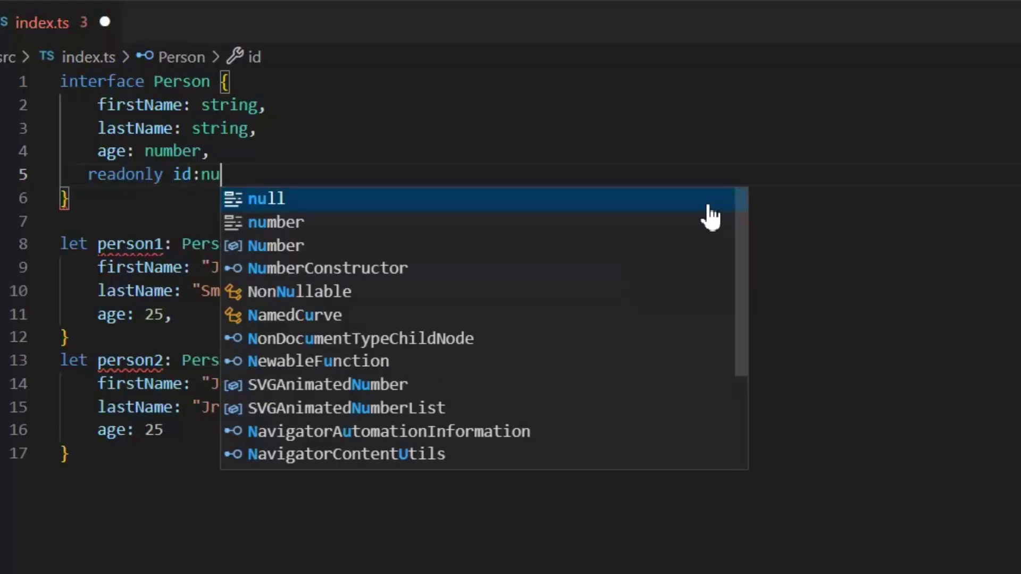
key(Down)
key(Return)
text(,)
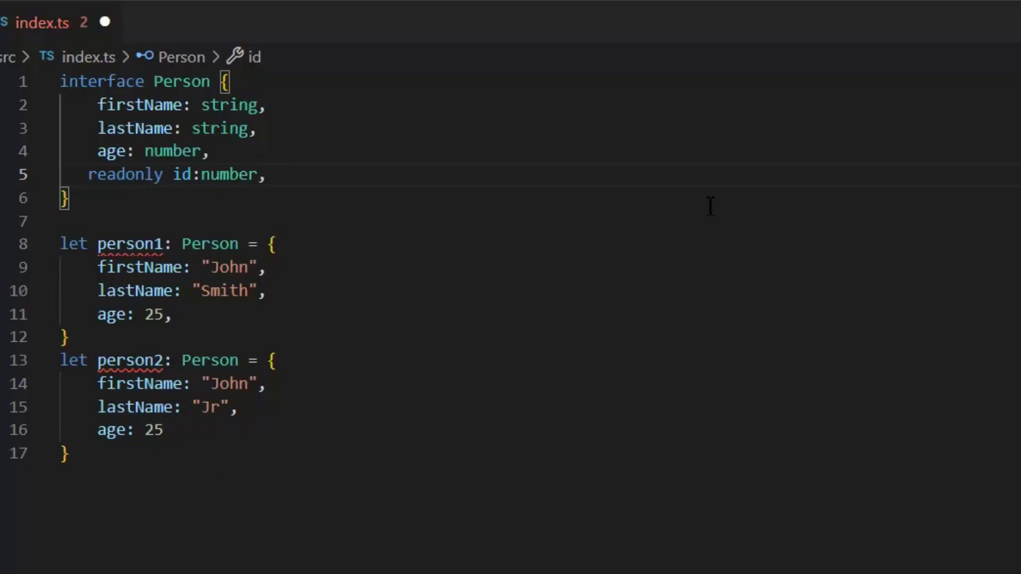
key(ctrl+s)
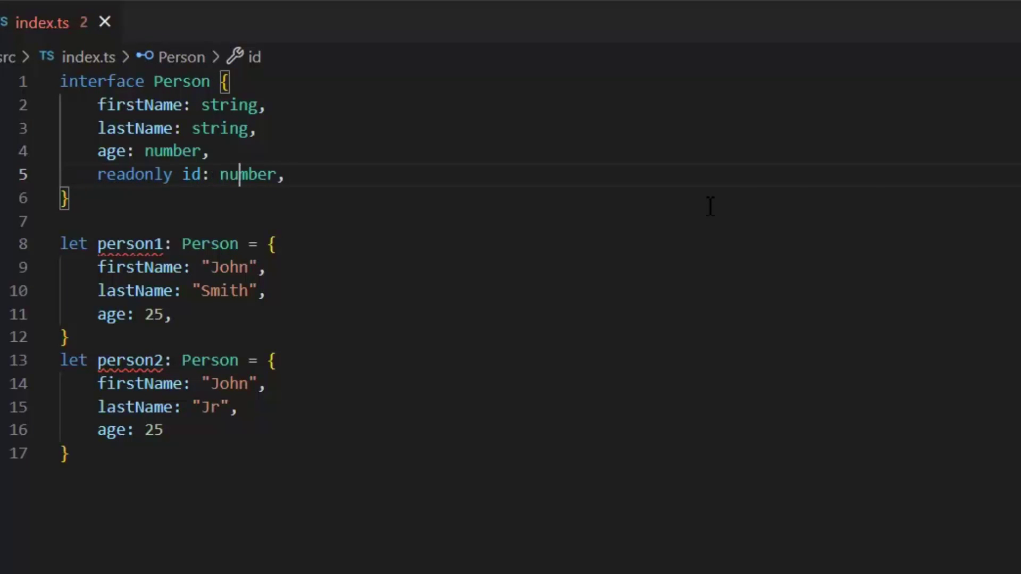
Add id: 1 to person1 after its age line
key(Left)
key(Left)
key(Left)
key(Left)
key(Left)
key(Left)
key(Down)
key(Down)
key(Down)
key(Down)
key(Right)
key(Right)
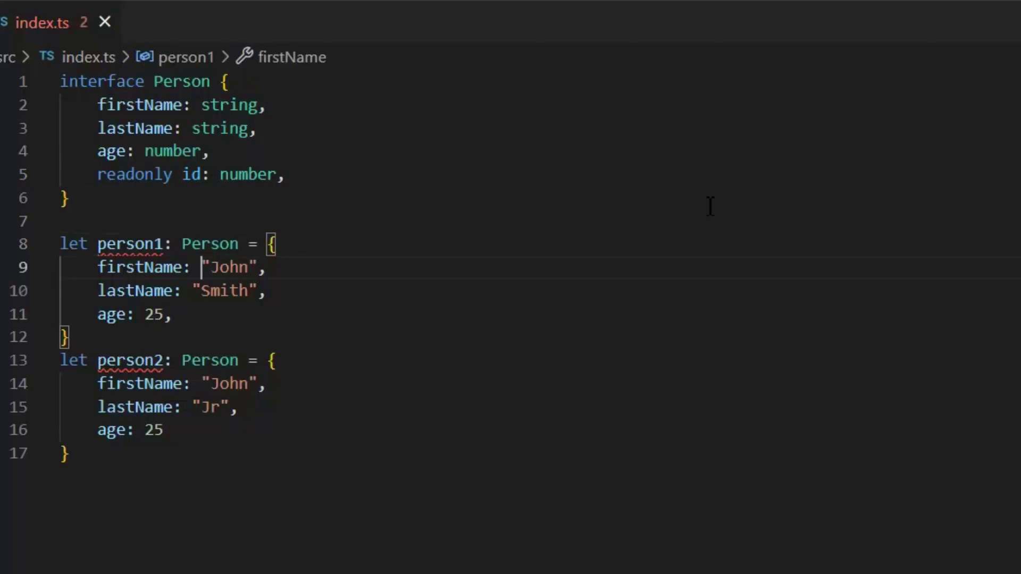
key(Up)
key(Down)
key(Down)
key(Down)
key(Return)
text(id)
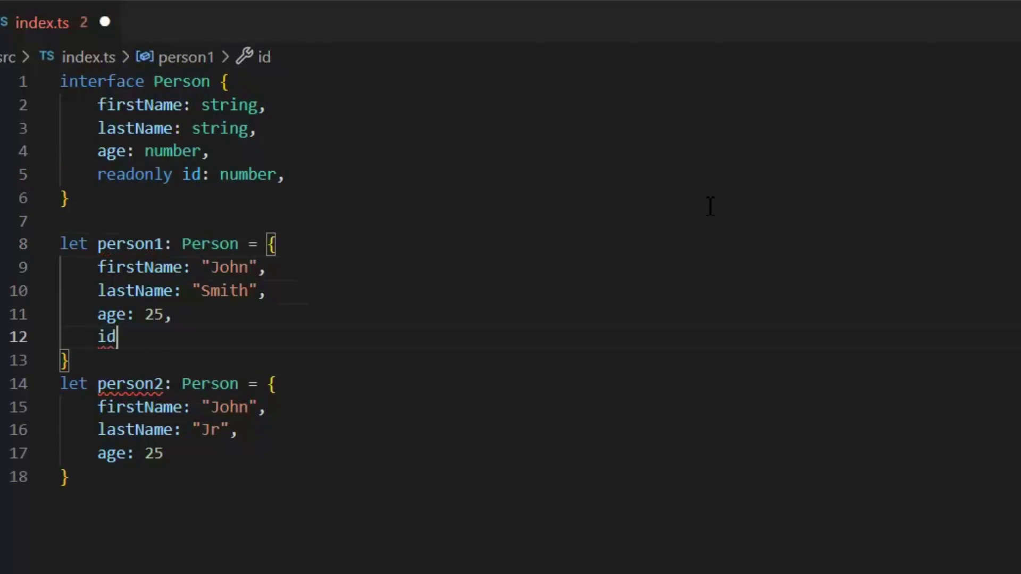
text(:1,)
Add id: 2 to person2 and save
key(Down)
key(Down)
key(Down)
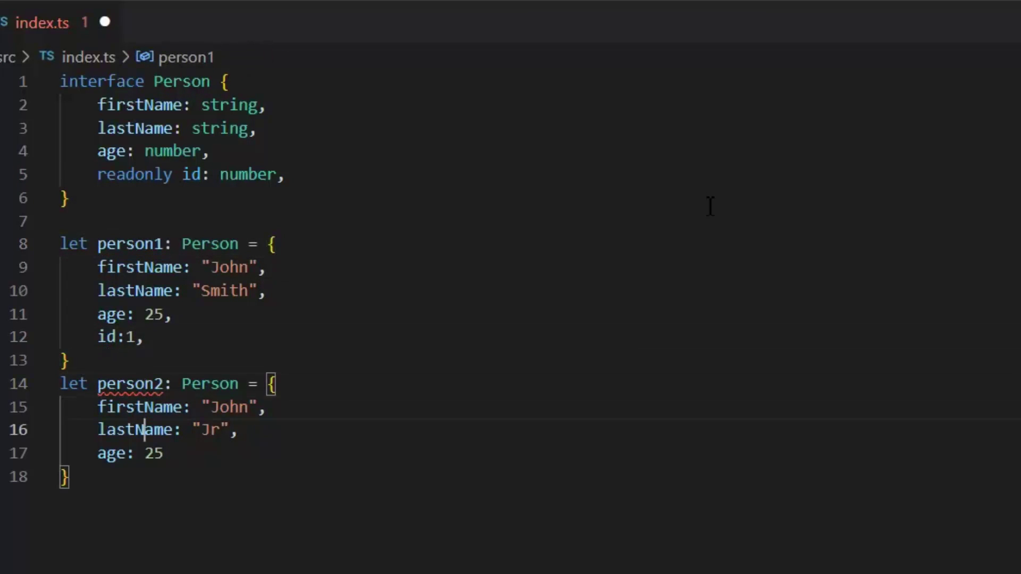
key(Down)
key(Down)
key(Up)
key(End)
text(,)
key(Return)
text(id)
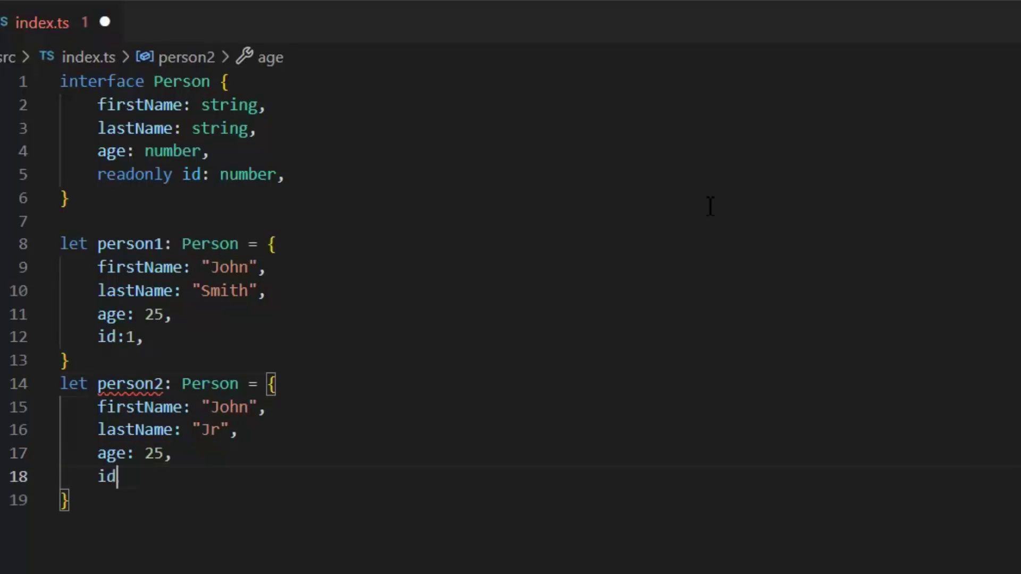
text(:2)
key(ctrl+s)
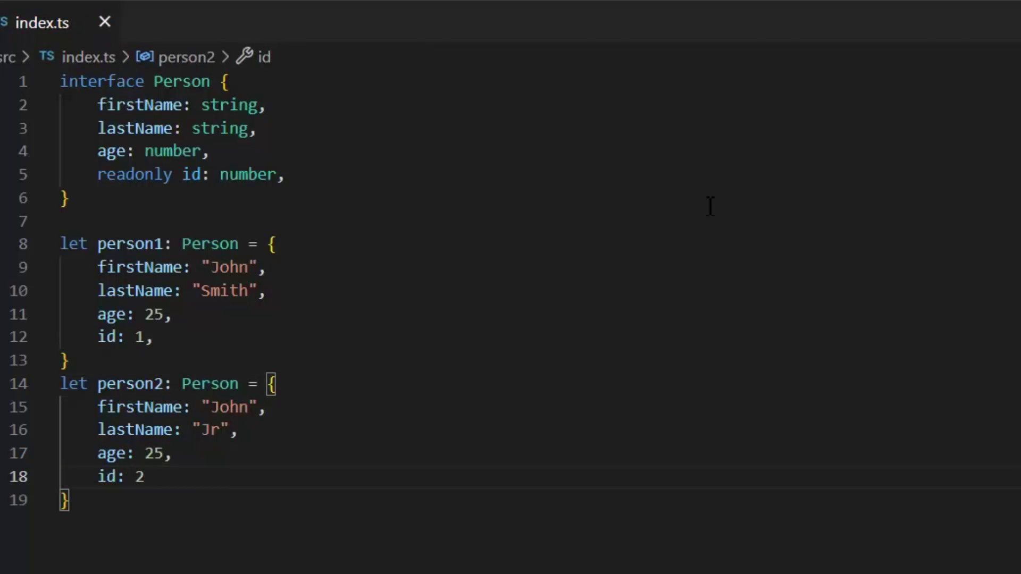
key(Up)
key(Up)
key(Up)
key(Up)
key(Up)
key(Up)
key(Up)
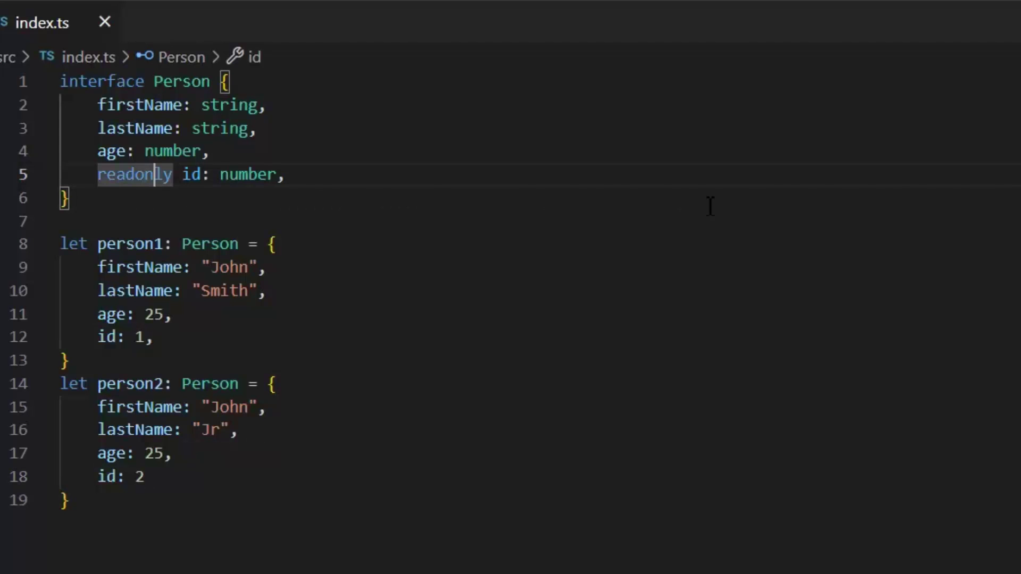
key(ctrl+Right)
key(ctrl+Right)
key(ctrl+Right)
key(ctrl+Right)
Add optional totalExperience?: number to Person and save
key(Return)
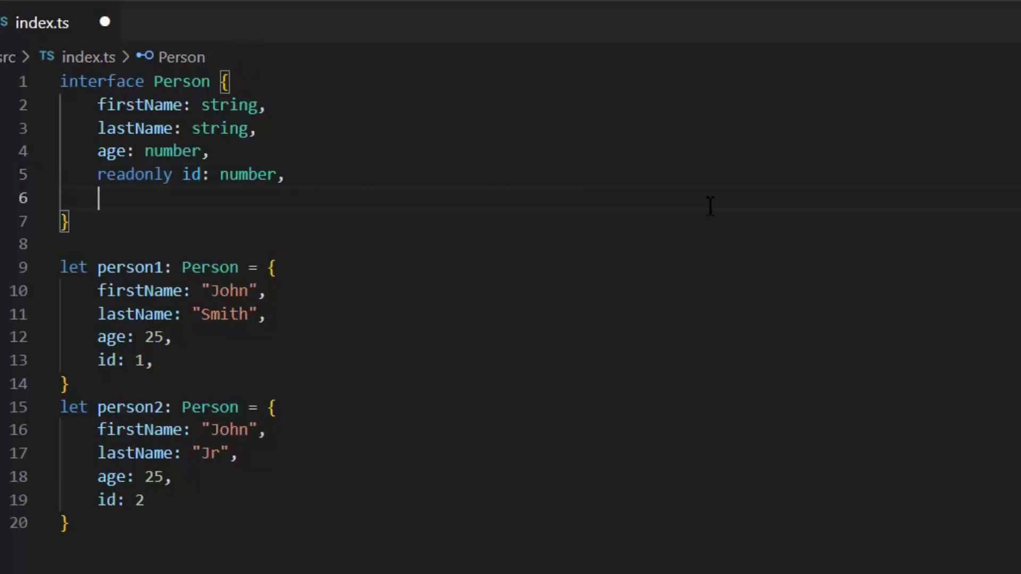
text(totalExpe)
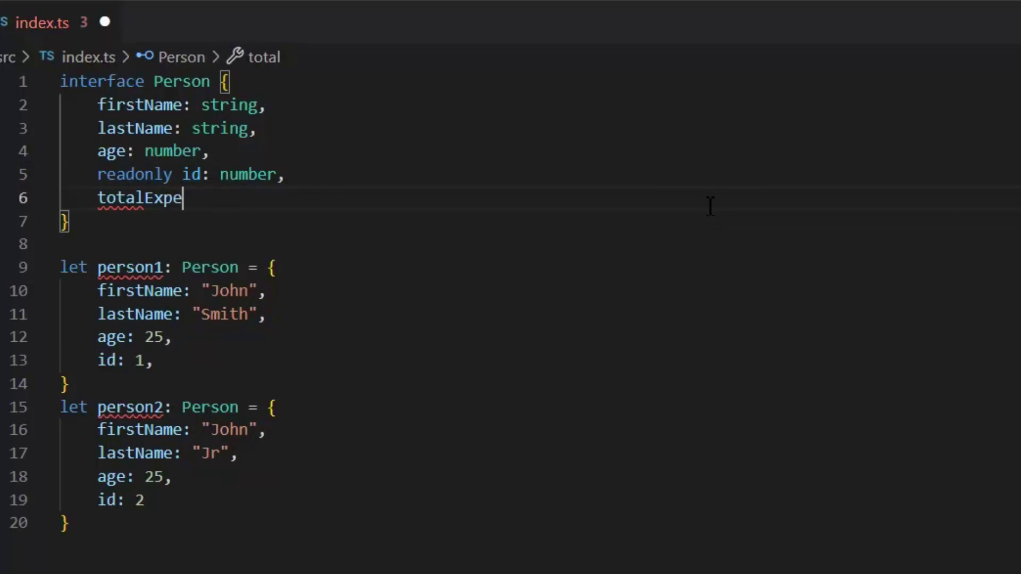
text(rience)
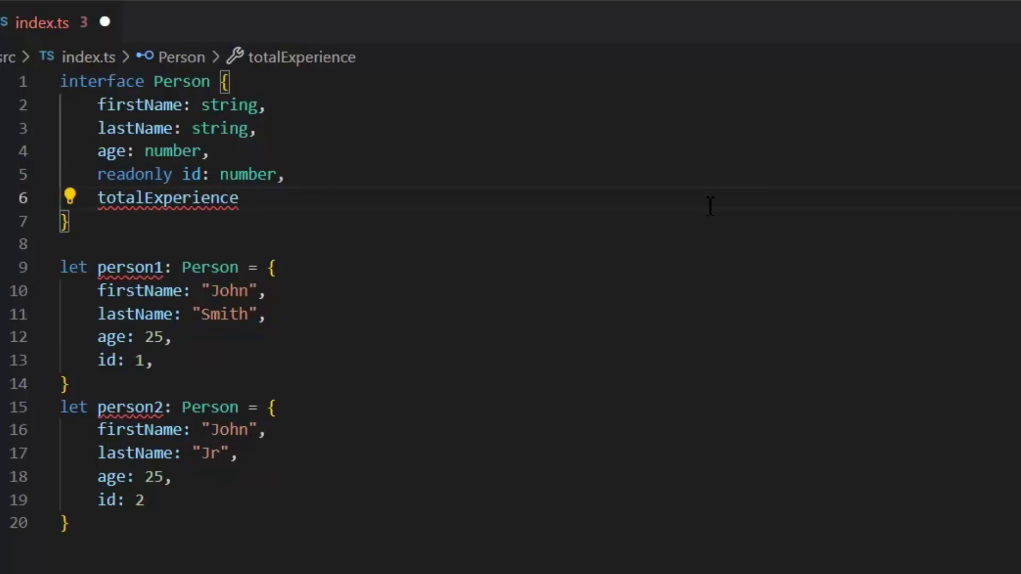
text(?)
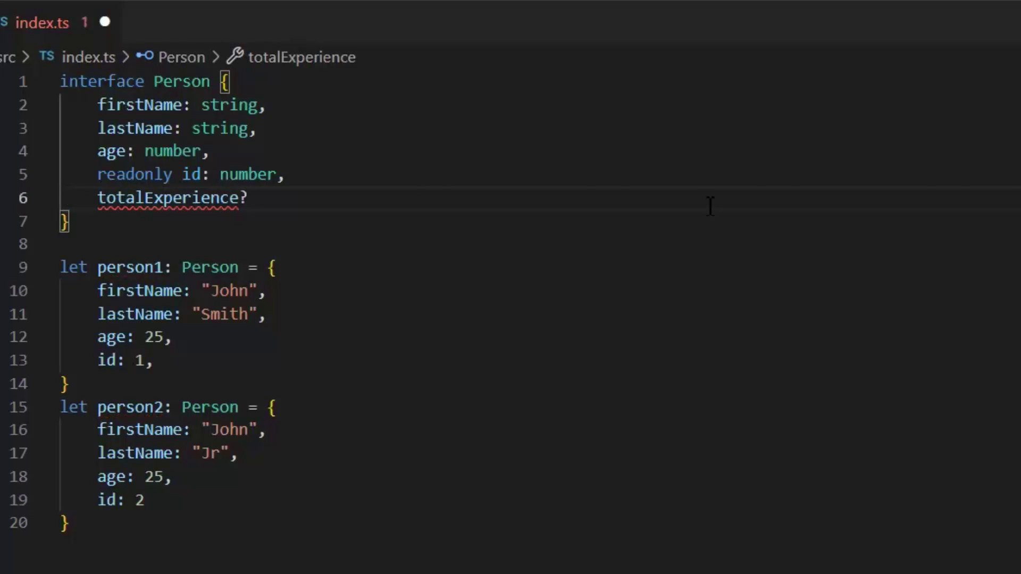
text(:num)
key(Return)
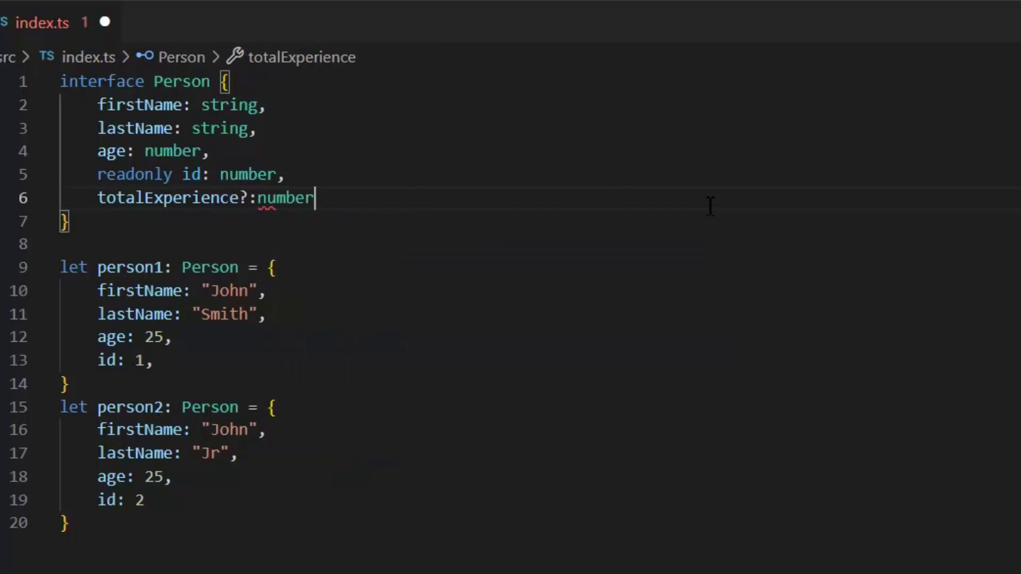
key(ctrl+s)
Begin totalExperience: 5 in person1, correcting a misplaced equals sign
key(ctrl+Left)
key(ctrl+Left)
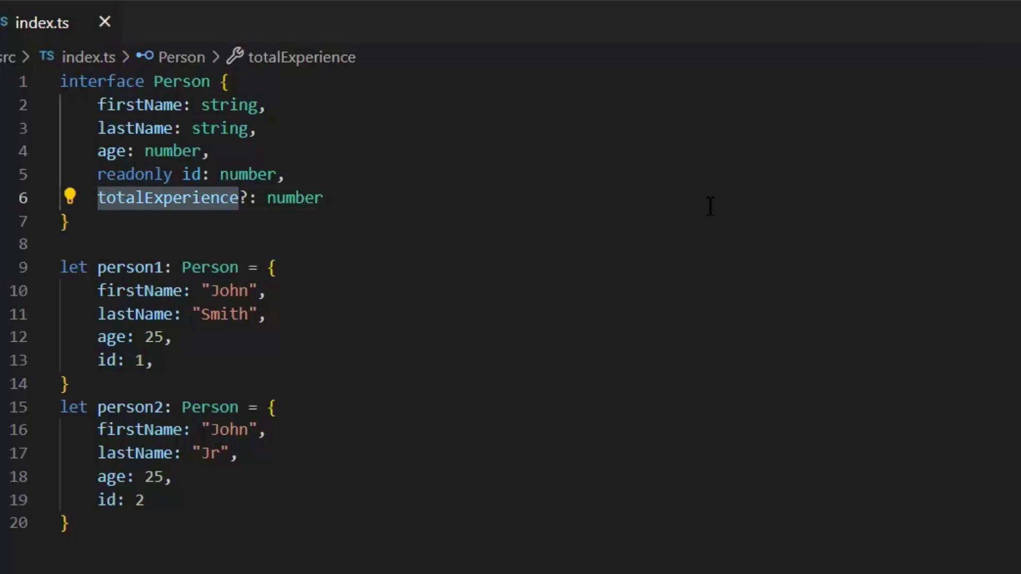
key(Down)
key(Down)
key(Down)
key(Down)
key(Down)
key(Down)
key(Return)
text(totalExperience=)
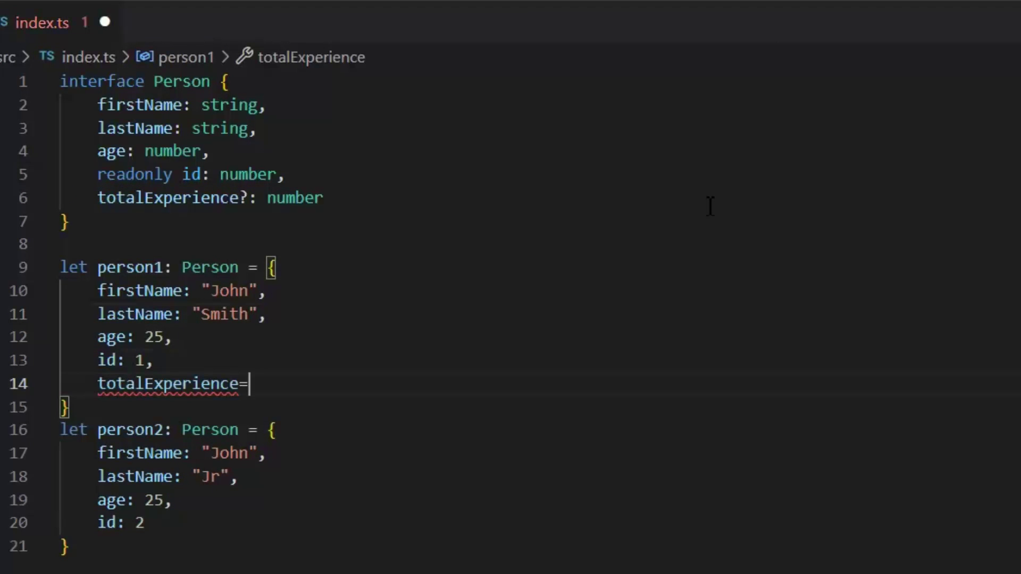
text(5;)
key(Left)
key(Left)
key(shift+Left)
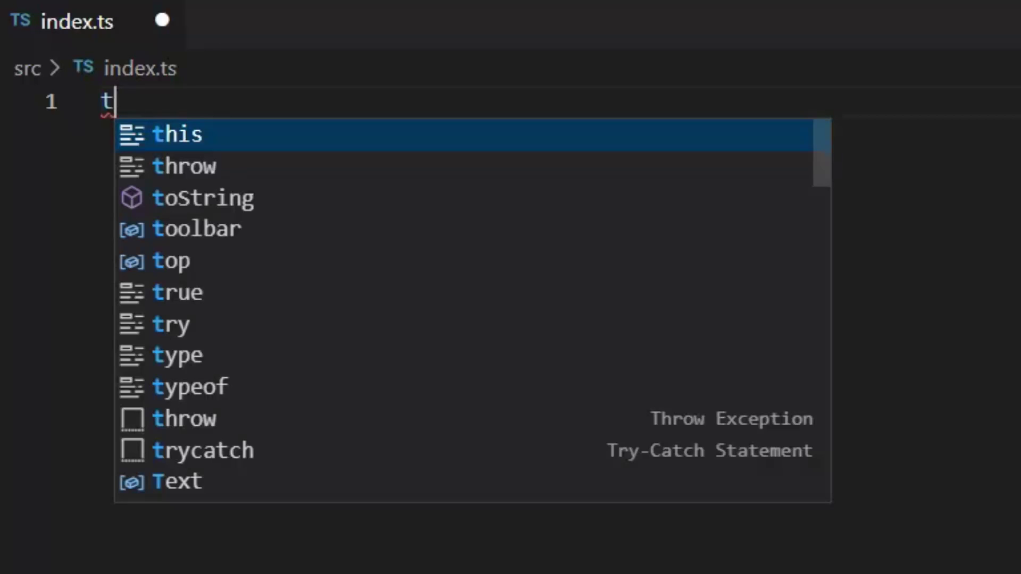
text(y)
Declare the type alias Age = number
key(Tab)
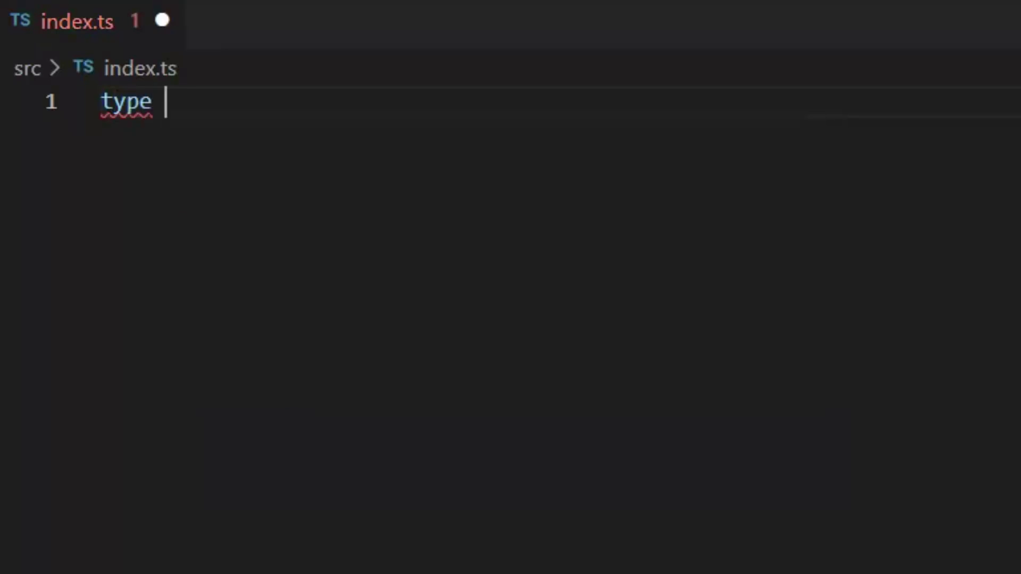
text(Age)
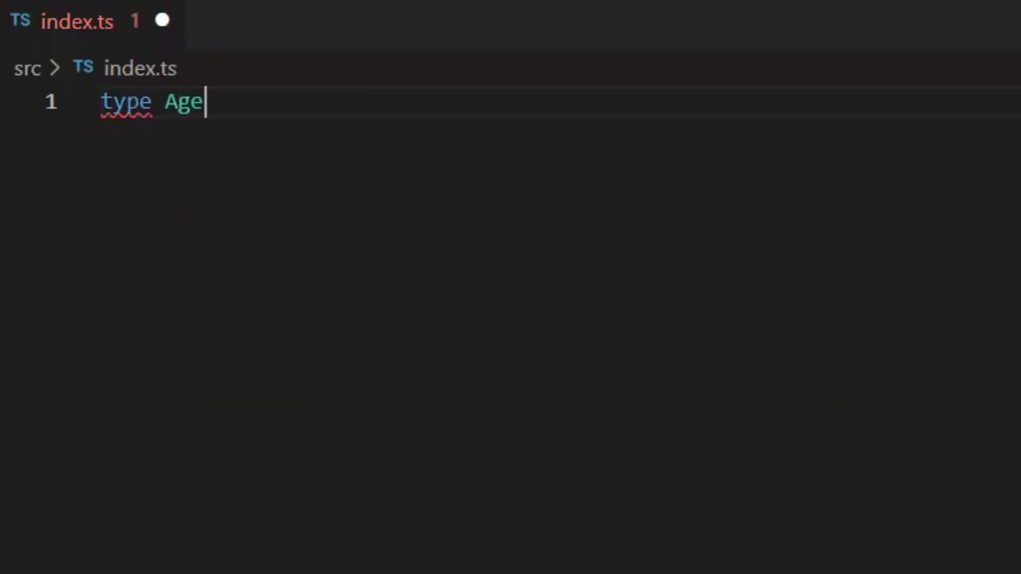
text(=)
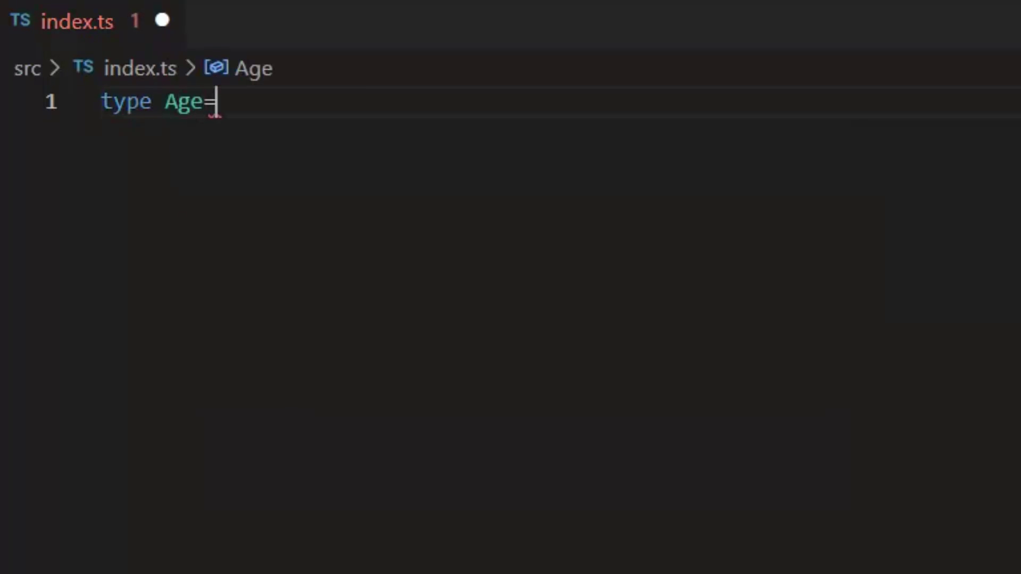
text(nu)
key(Down)
key(Tab)
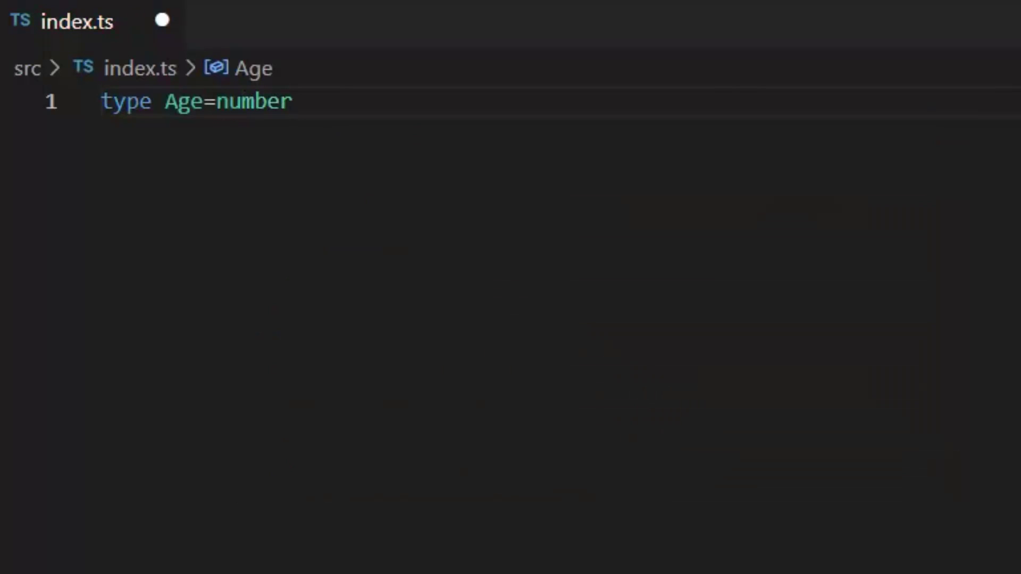
text(;)
key(shift+alt+f)
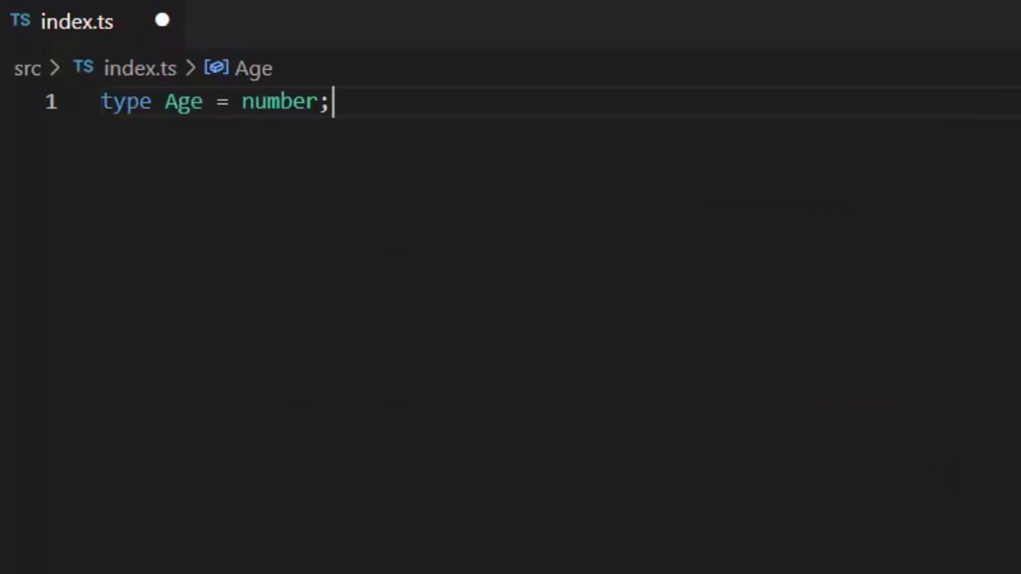
Declare let personAge: Age = 12 below the alias and save
key(Return)
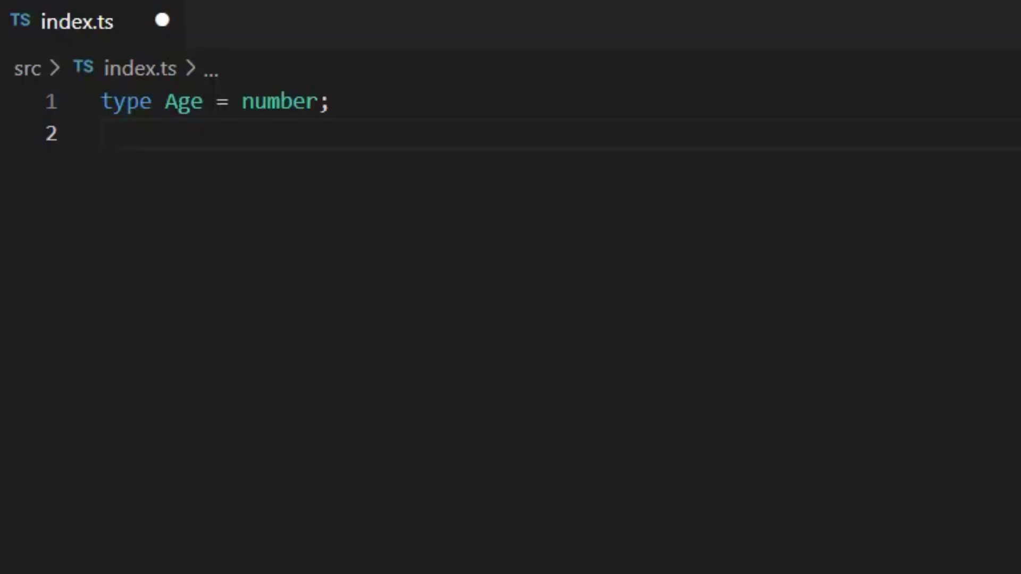
key(Return)
text(let person)
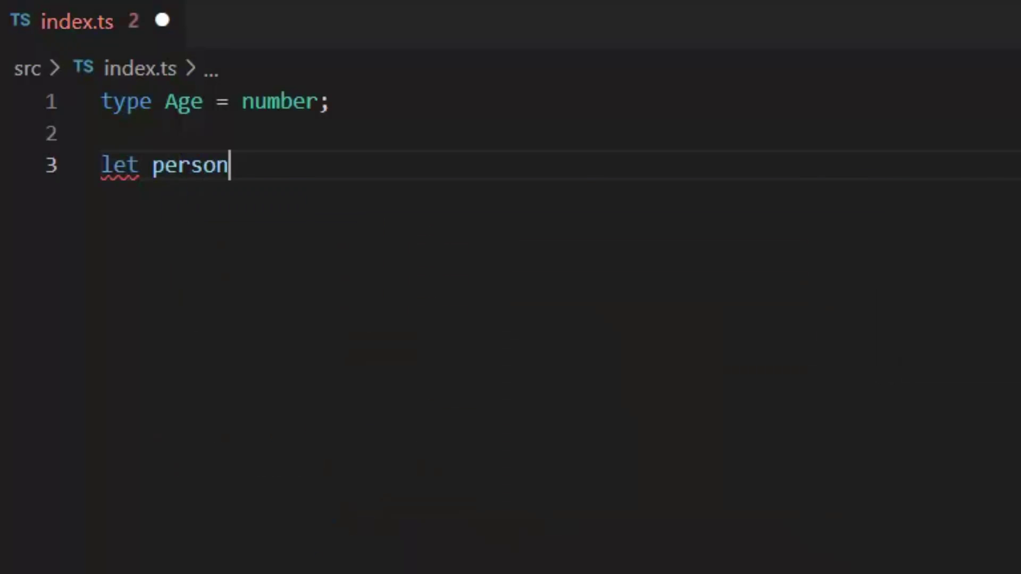
text(Age:nu)
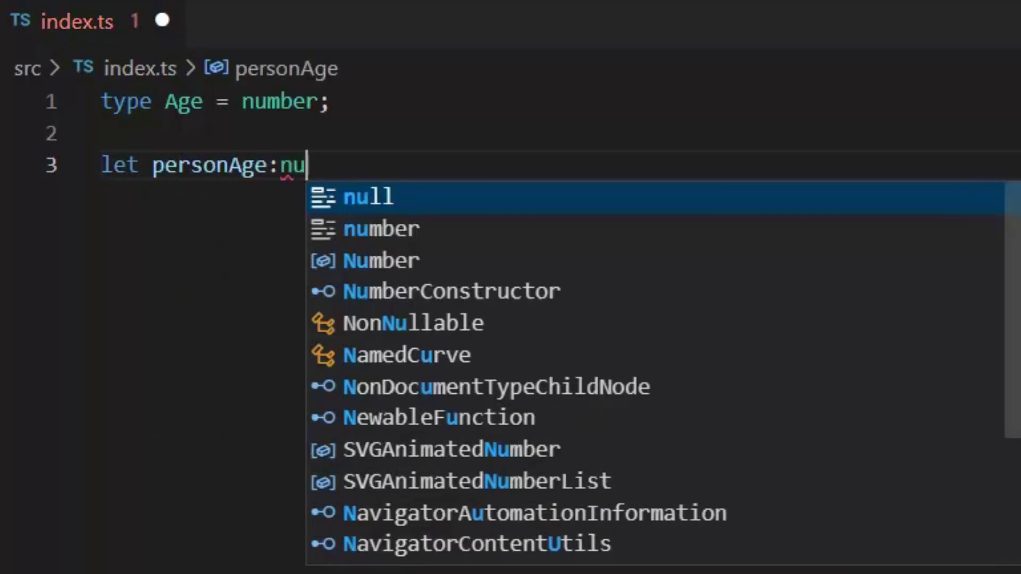
key(Down)
key(Return)
key(ctrl+shift+Left)
text(a)
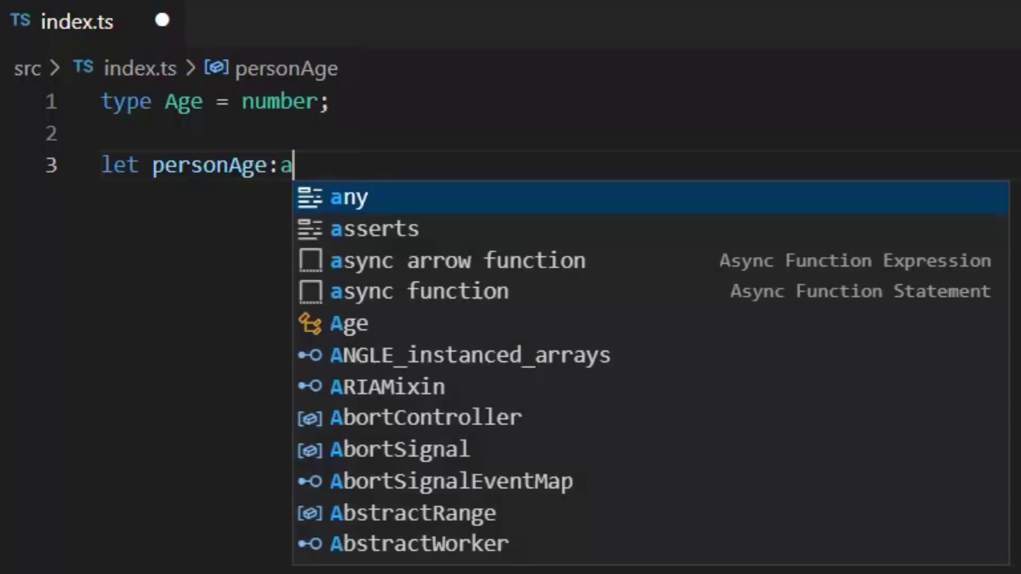
text(g)
key(Return)
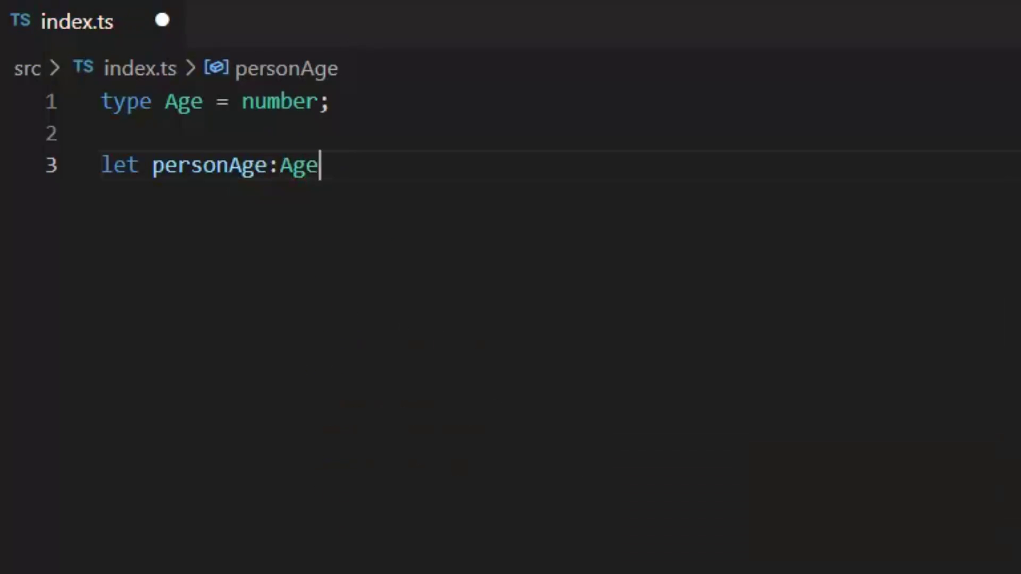
text(=12;)
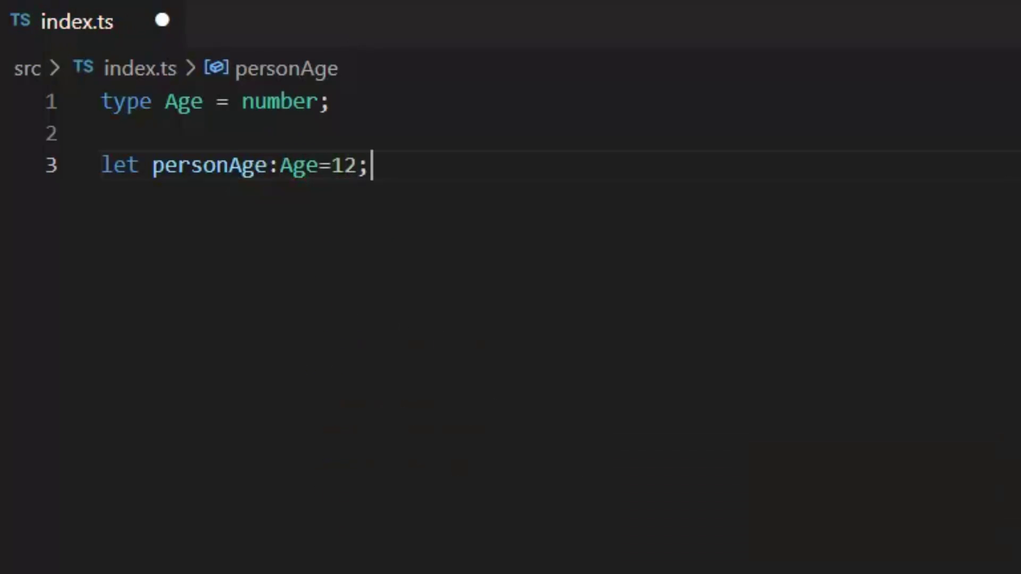
key(ctrl+s)
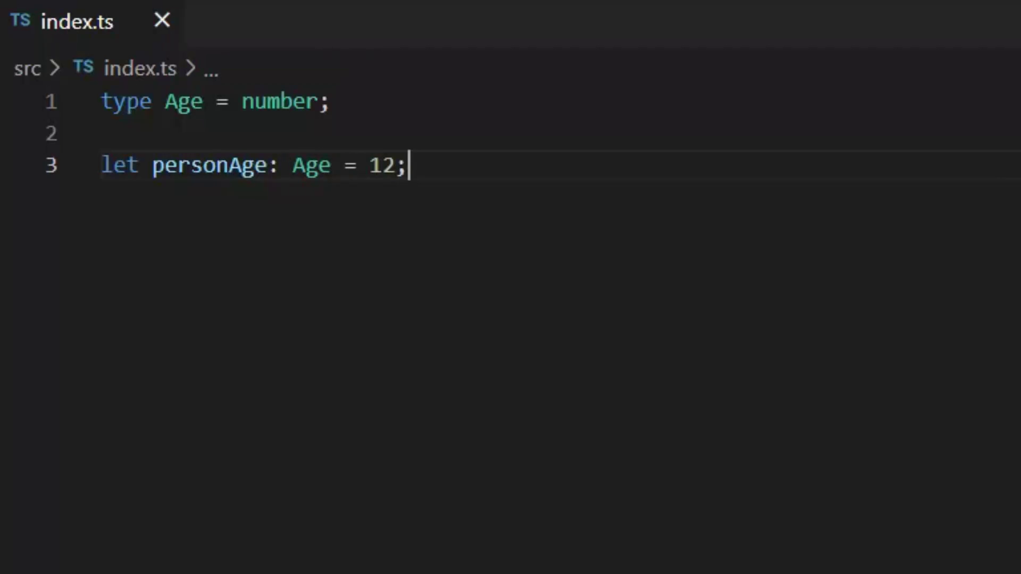
key(Up)
key(Up)
key(Down)
key(Up)
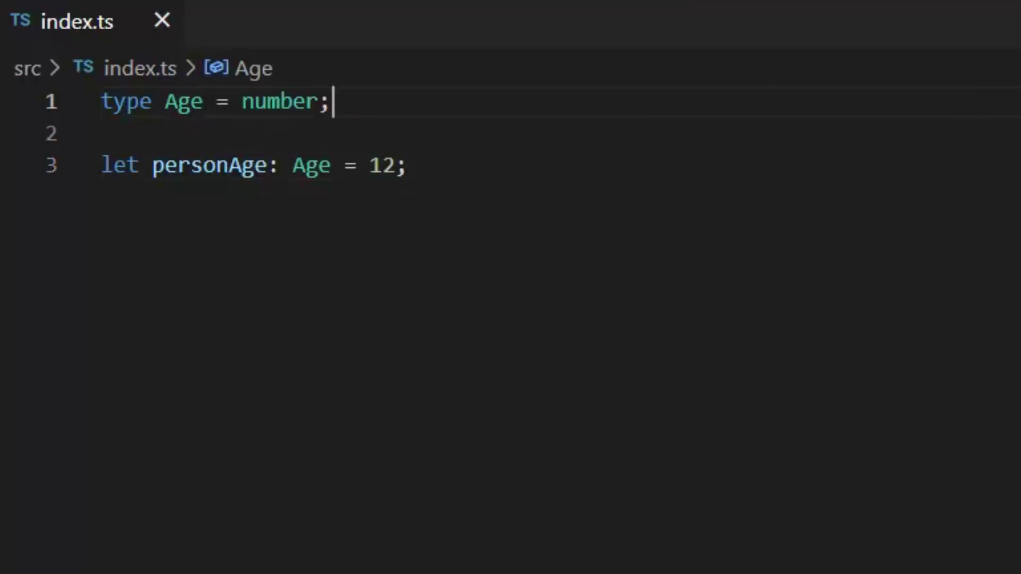
key(ctrl+Left)
key(ctrl+Left)
key(ctrl+Left)
Start a Person type alias above personAge with a fullName: string field
key(Down)
key(Return)
text(ty)
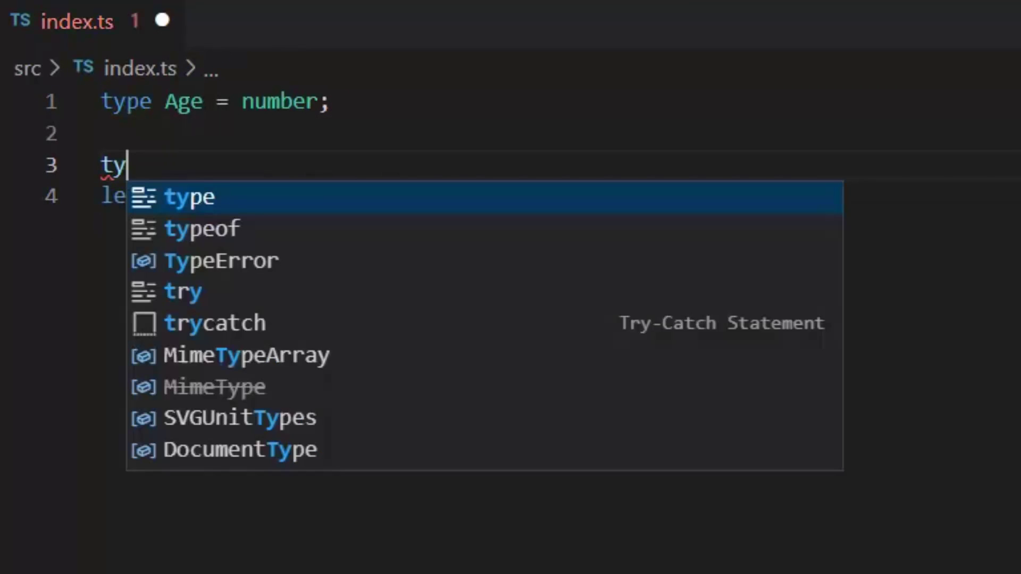
text(pe)
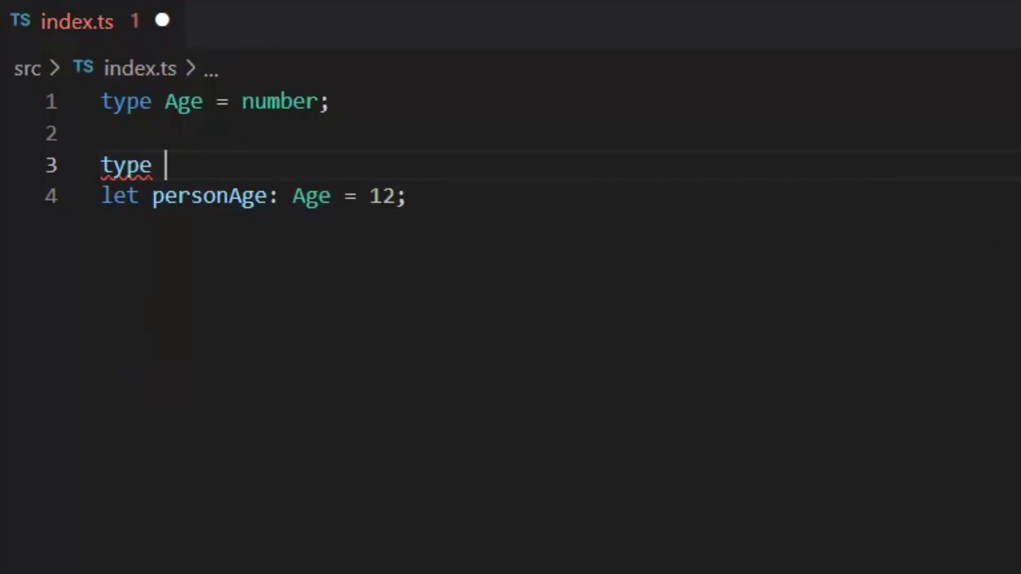
text( Person)
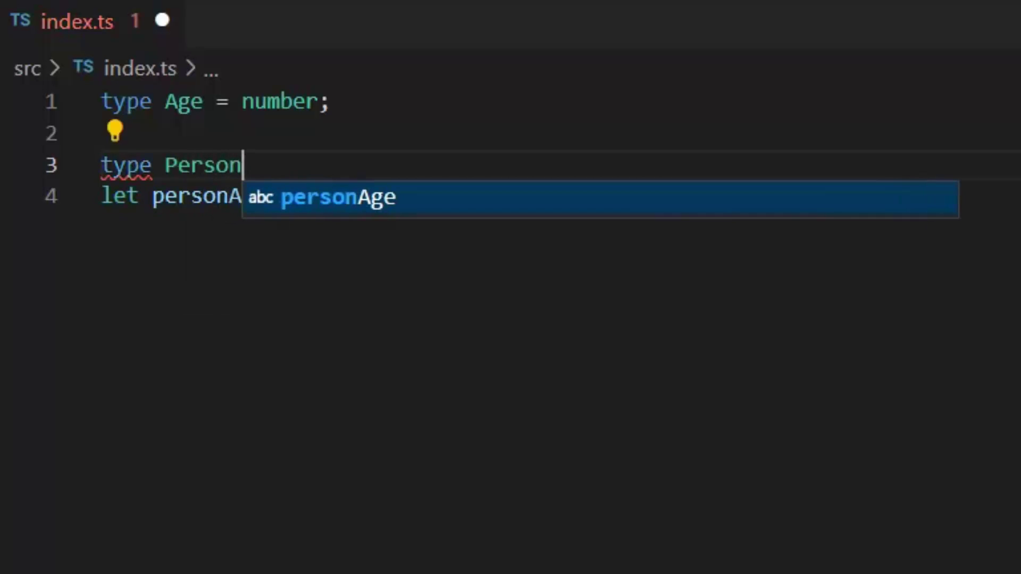
text(={)
key(Return)
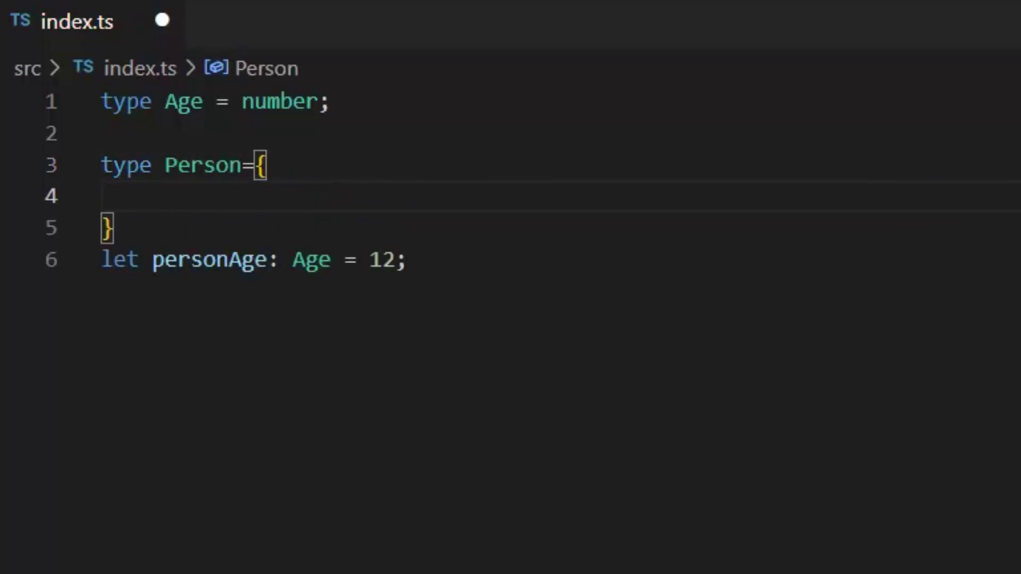
key(shift+alt+f)
text(F)
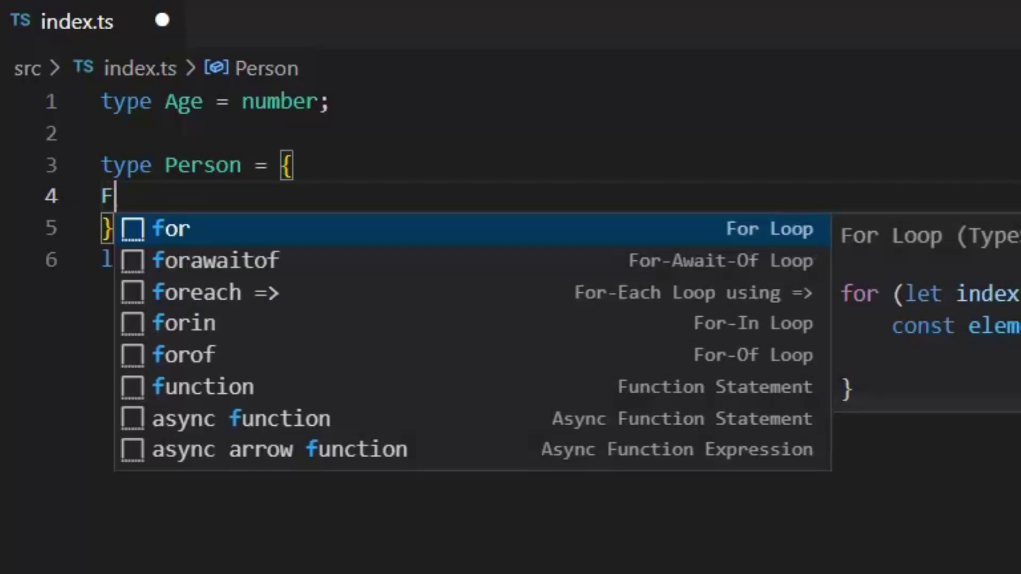
key(BackSpace)
text(fullNam)
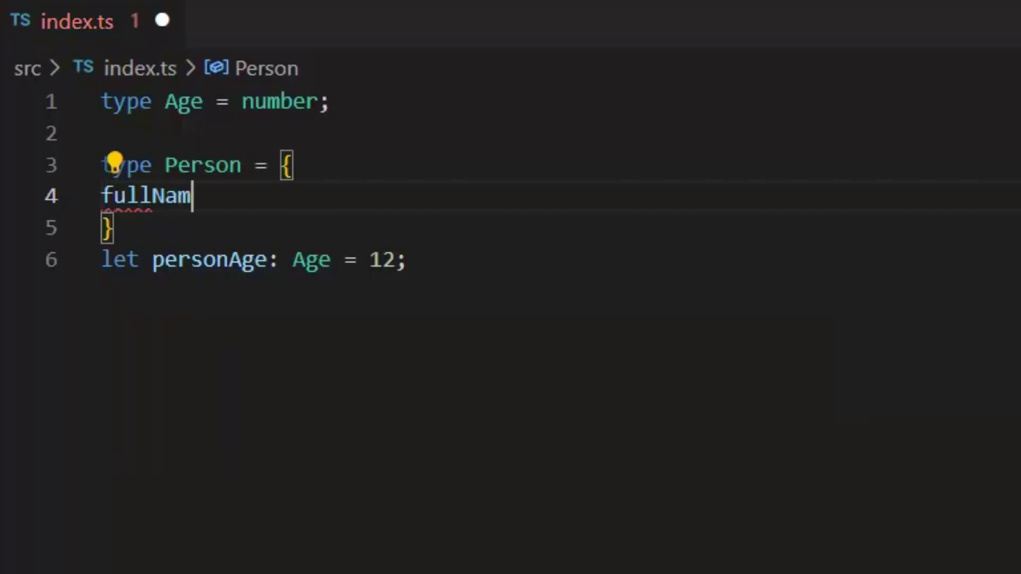
text(e:)
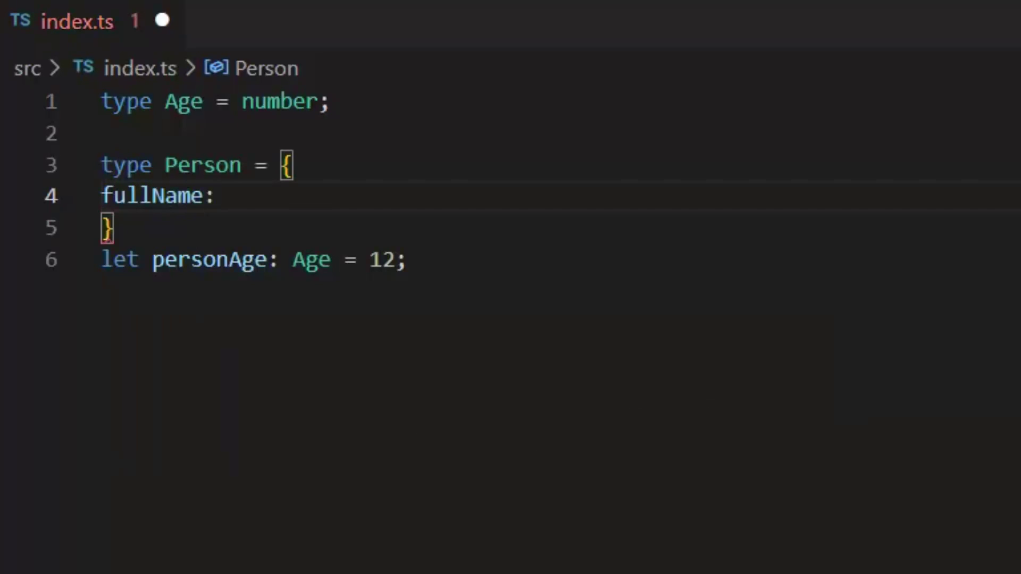
text(st)
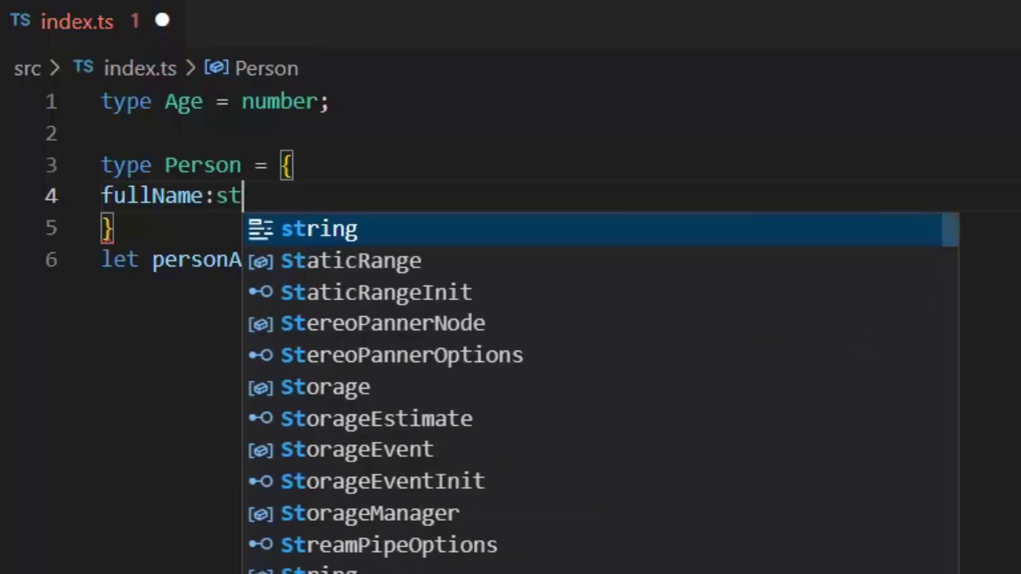
key(Return)
text(,)
Add an age: number field to Person, format and save, then add a trailing blank line
key(Return)
text(age)
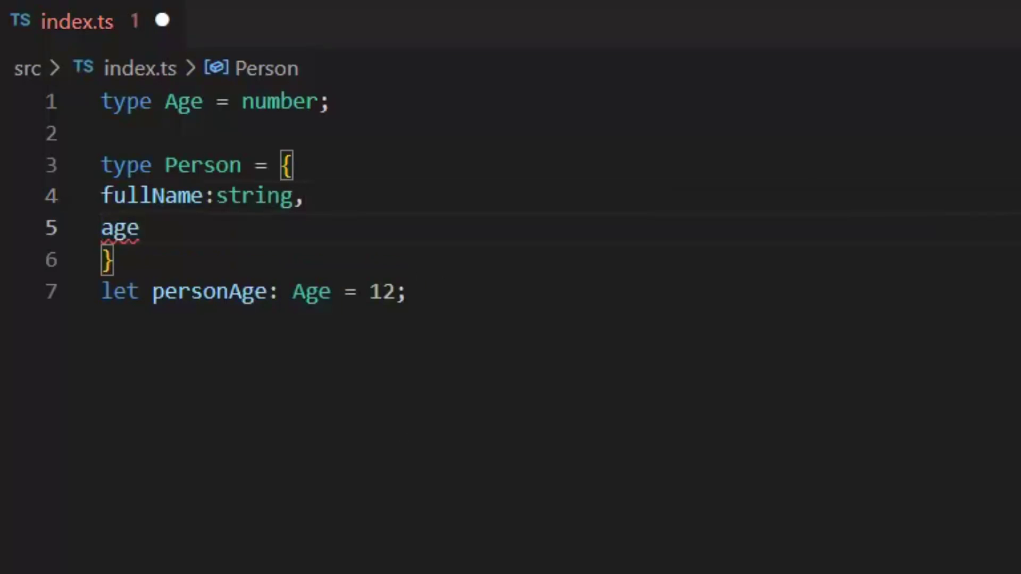
text(:n)
key(Down)
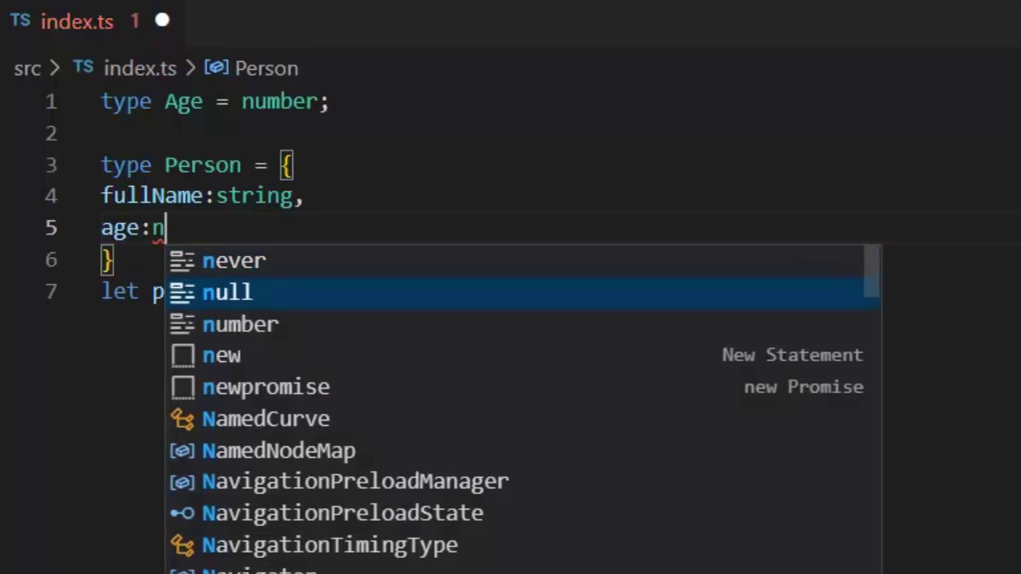
key(Down)
key(Return)
key(shift+alt+f)
key(ctrl+s)
key(ctrl+End)
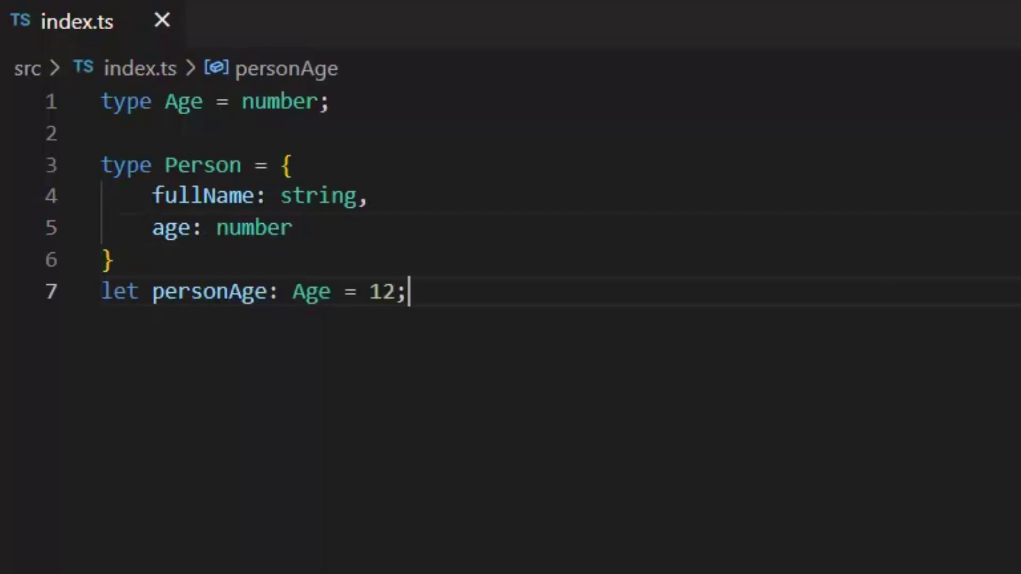
key(Return)
key(Return)
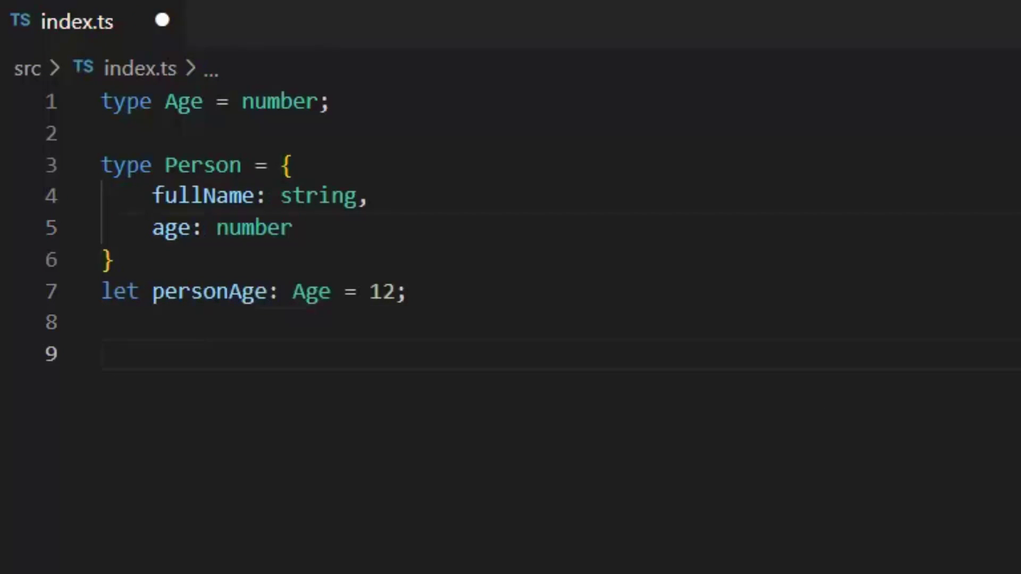
text(let person)
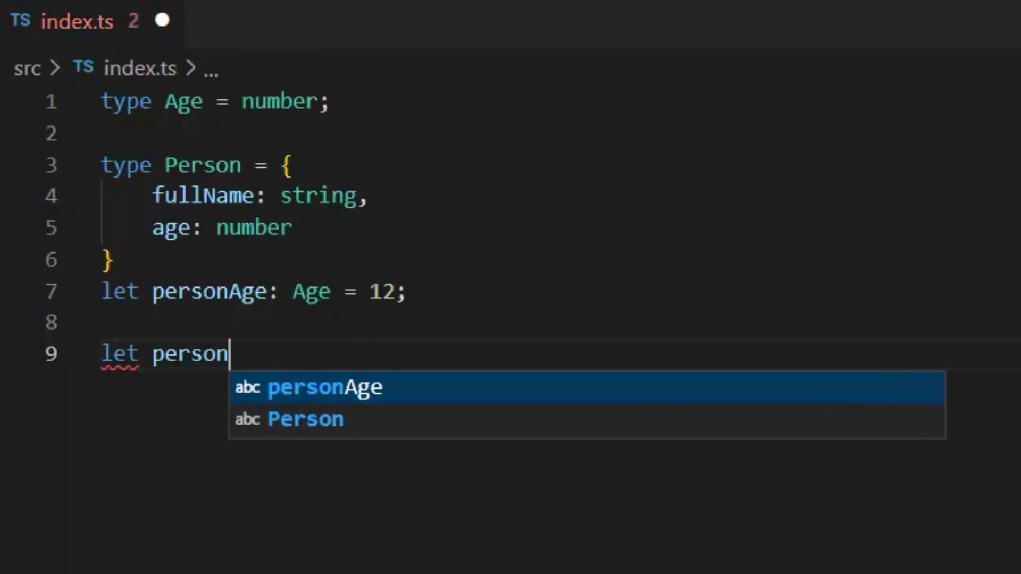
text(1:)
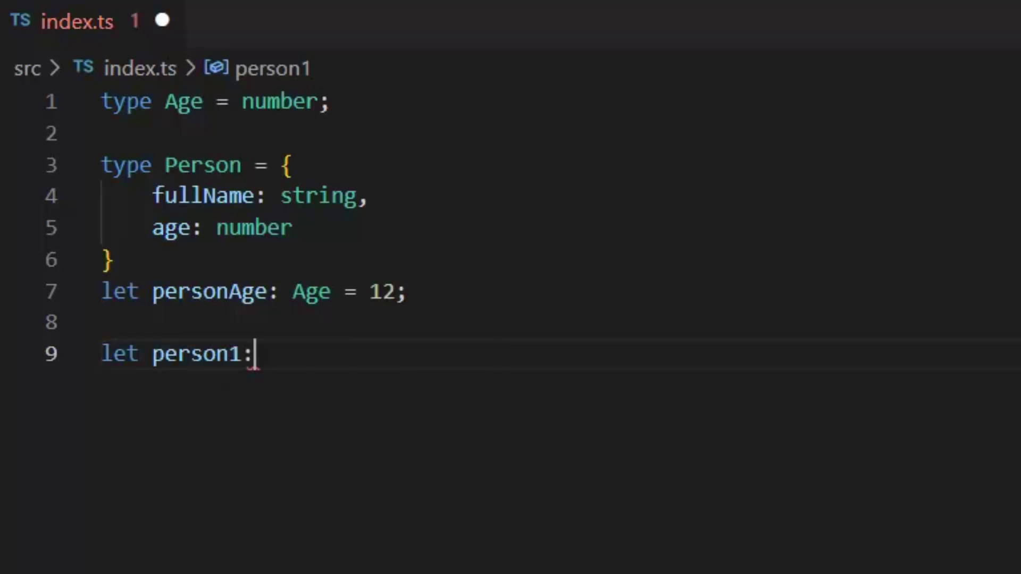
text(PEr)
Declare person1 with type Person and insert its fullName property from suggestions
key(Return)
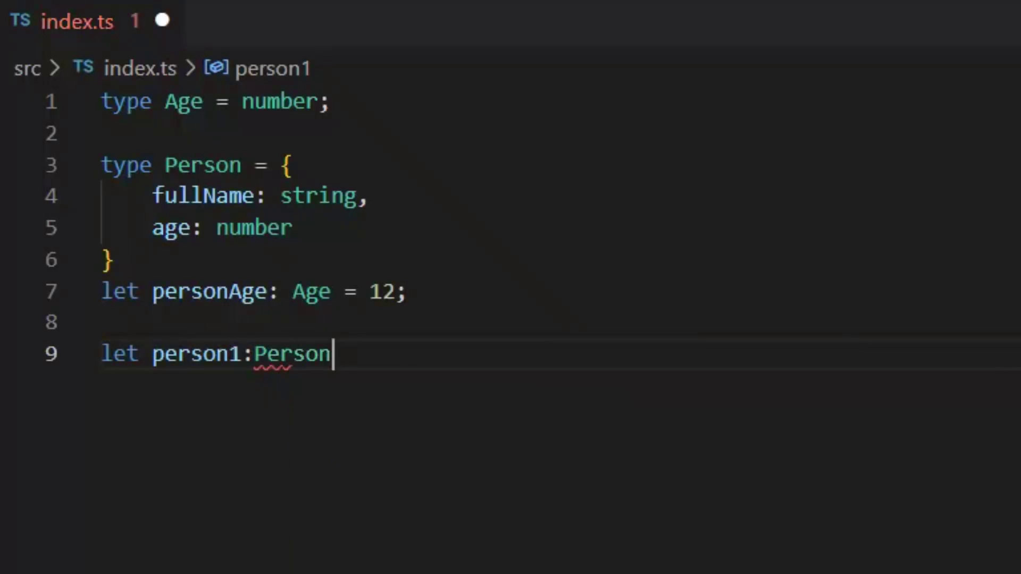
text(={)
key(Return)
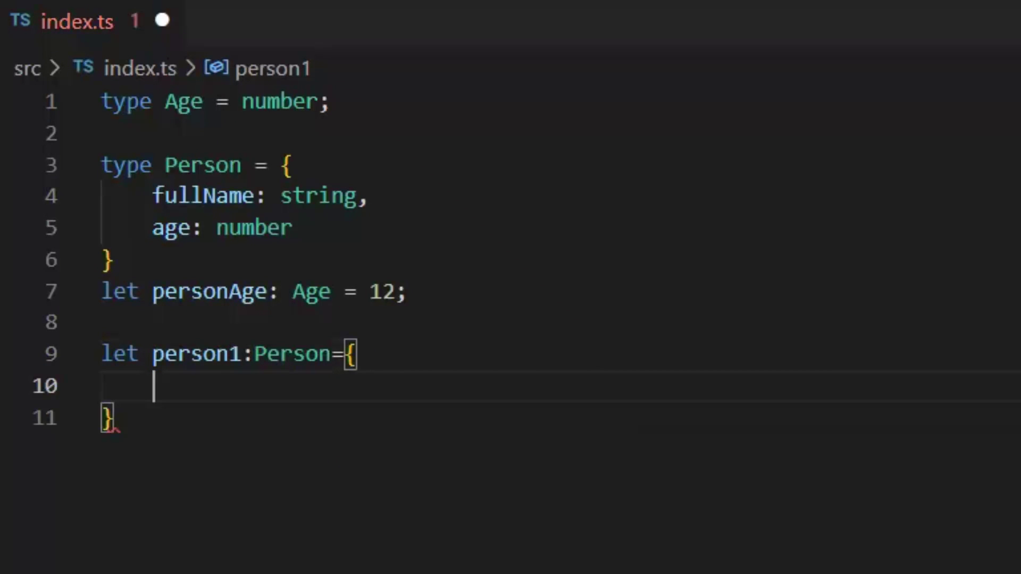
key(ctrl+space)
key(Down)
key(Return)
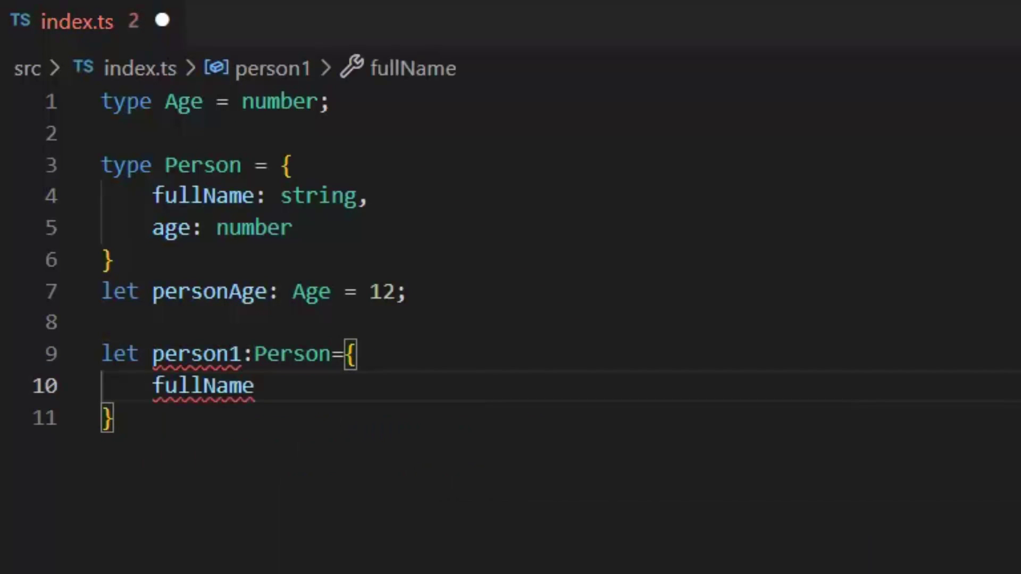
text(=")
Set fullName to "Smith Jr", add age 20, and save index.ts
key(Left)
key(BackSpace)
text(:)
key(Right)
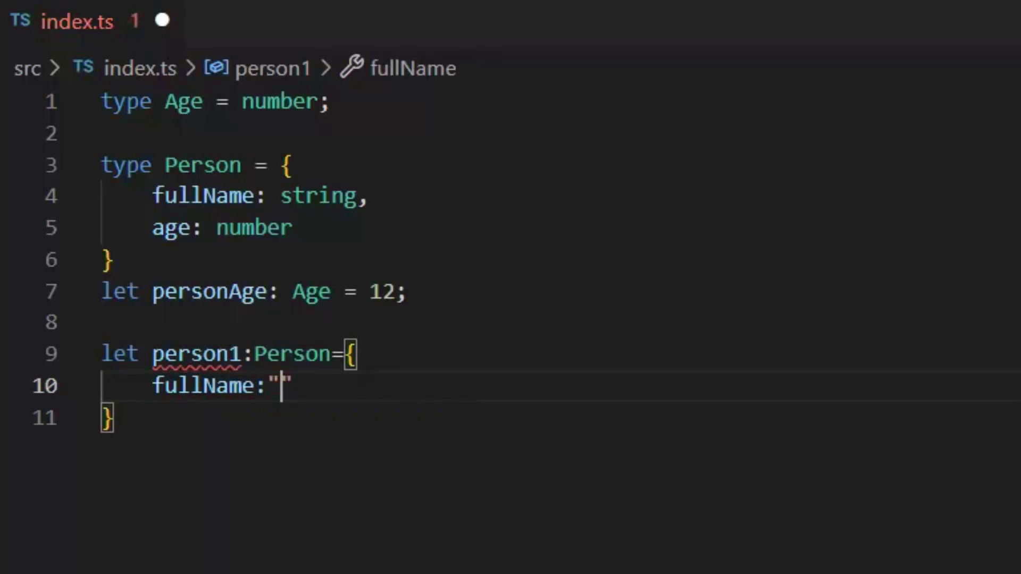
text(Smith Js)
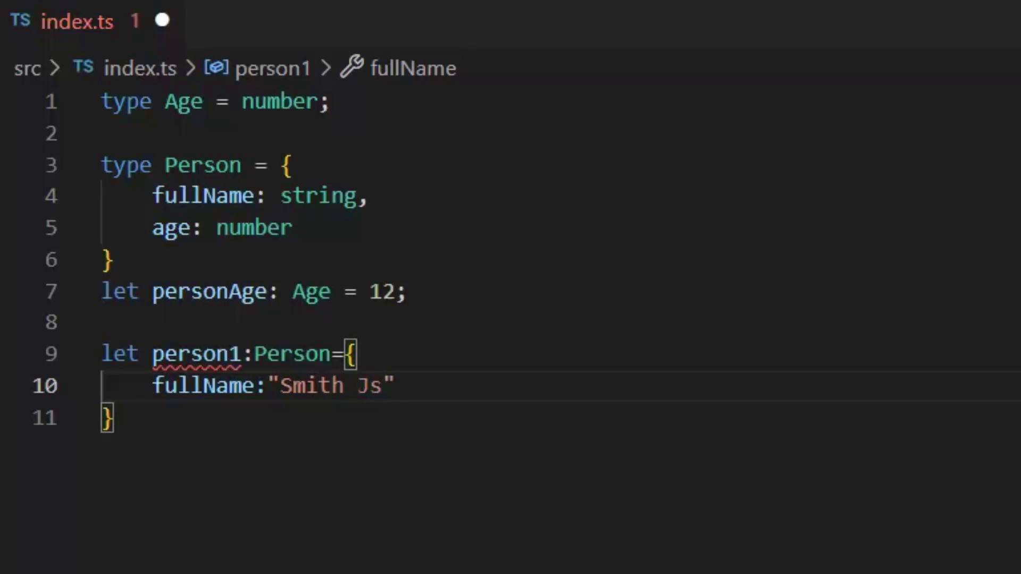
key(BackSpace)
text(r",)
key(Return)
text(ag)
key(Return)
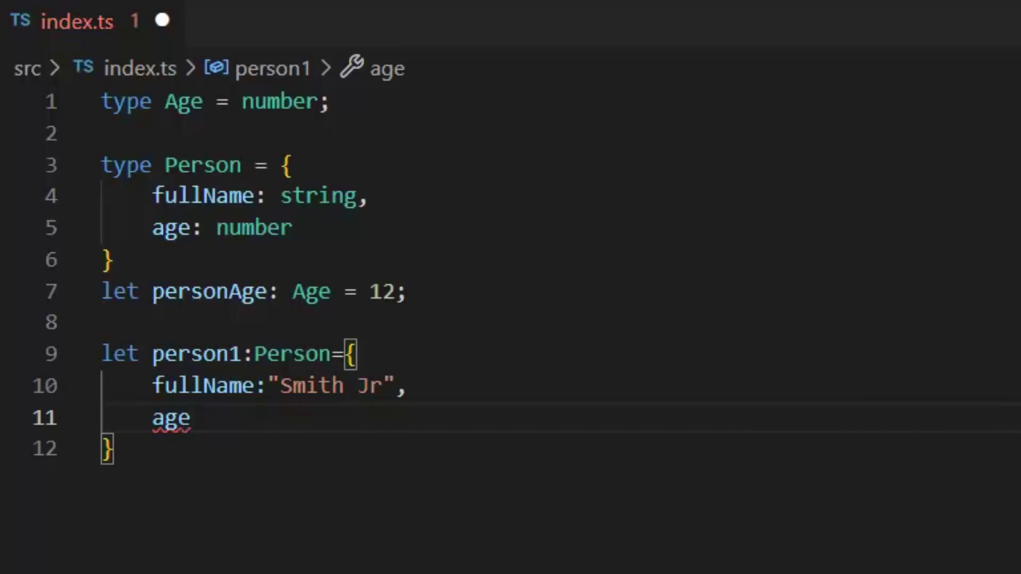
text(:20)
key(ctrl+s)
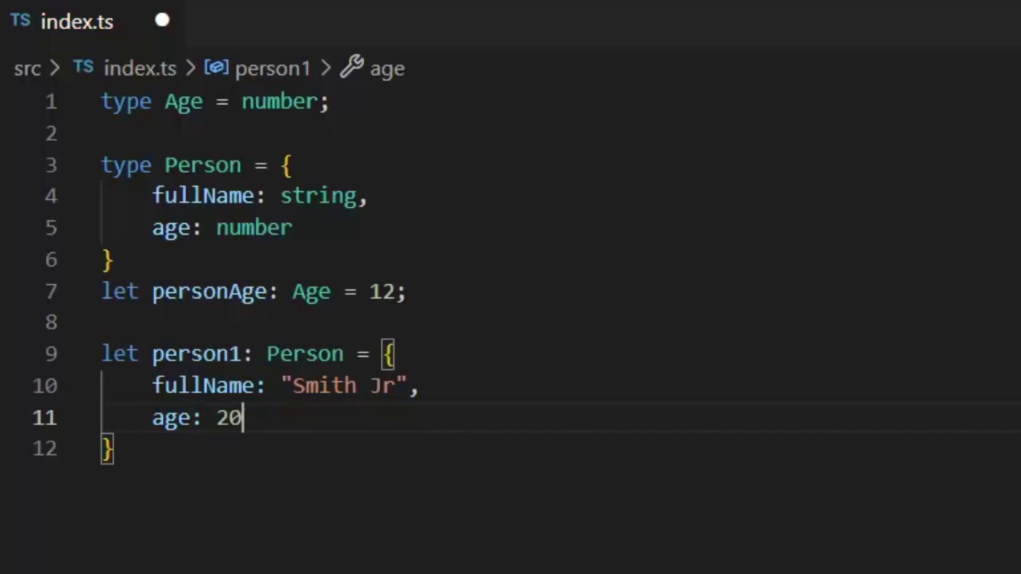